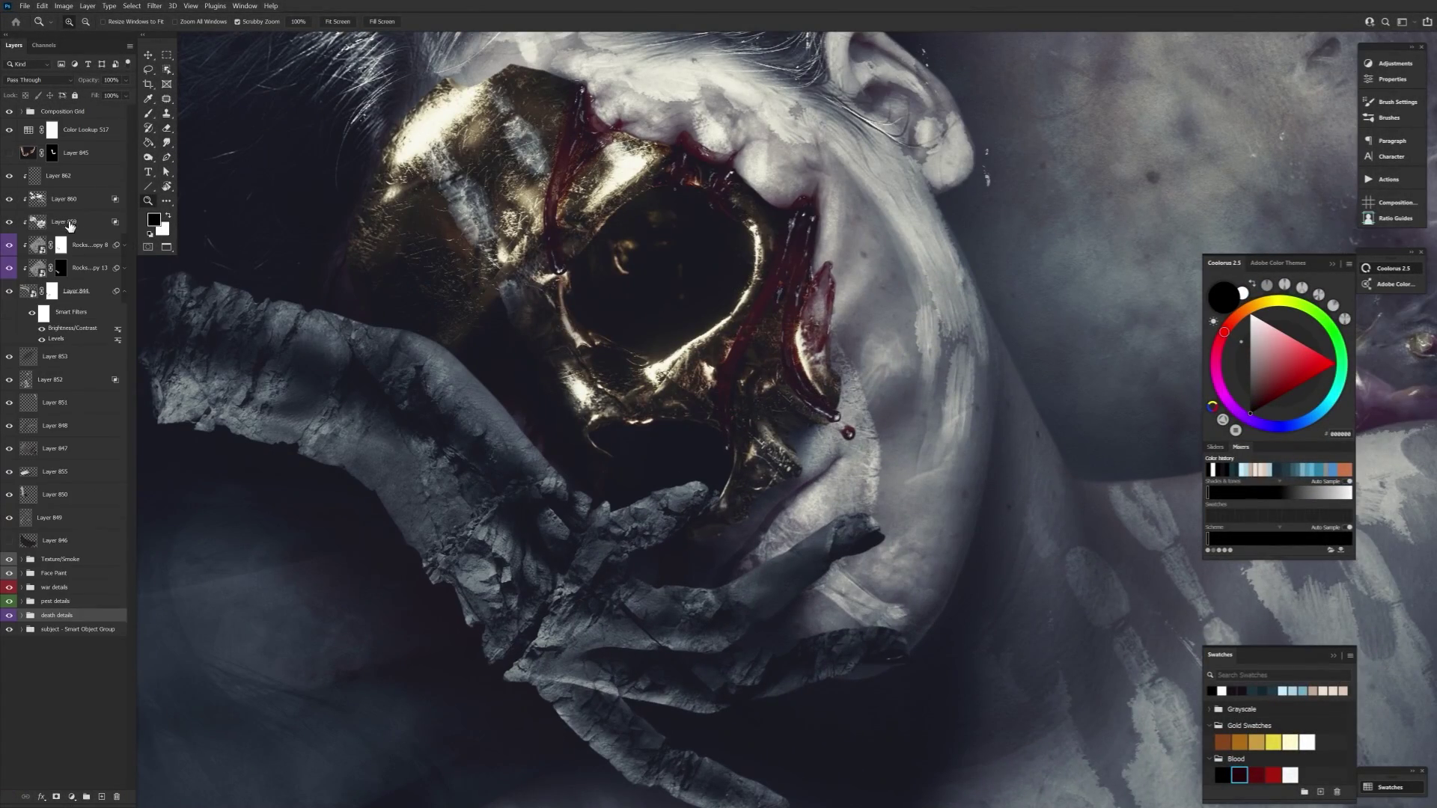
Add a new layer beneath Layer 862 and set its blending mode to Multiply
{"action": "left_click", "coordinate": [70, 225]}
{"action": "key", "text": "ctrl+shift+alt+n"}
{"action": "left_click_drag", "start_coordinate": [70, 225], "coordinate": [86, 189]}
{"action": "left_click", "coordinate": [49, 81]}
{"action": "left_click", "coordinate": [36, 251]}
Choose the Brush tool and sample a dark purple from the shadow beside the stone hand as the foreground color
{"action": "key", "text": "b"}
{"action": "key", "text": "x"}
{"action": "mouse_move", "coordinate": [766, 424]}
{"action": "left_mouse_down"}
{"action": "mouse_move", "coordinate": [739, 356]}
{"action": "mouse_move", "coordinate": [787, 483]}
{"action": "left_mouse_up"}
{"action": "key", "text": "shift+alt+m"}
{"action": "key", "text": "x"}
{"action": "left_click", "coordinate": [550, 481], "text": "alt"}
{"action": "left_click", "coordinate": [550, 480], "text": "alt"}
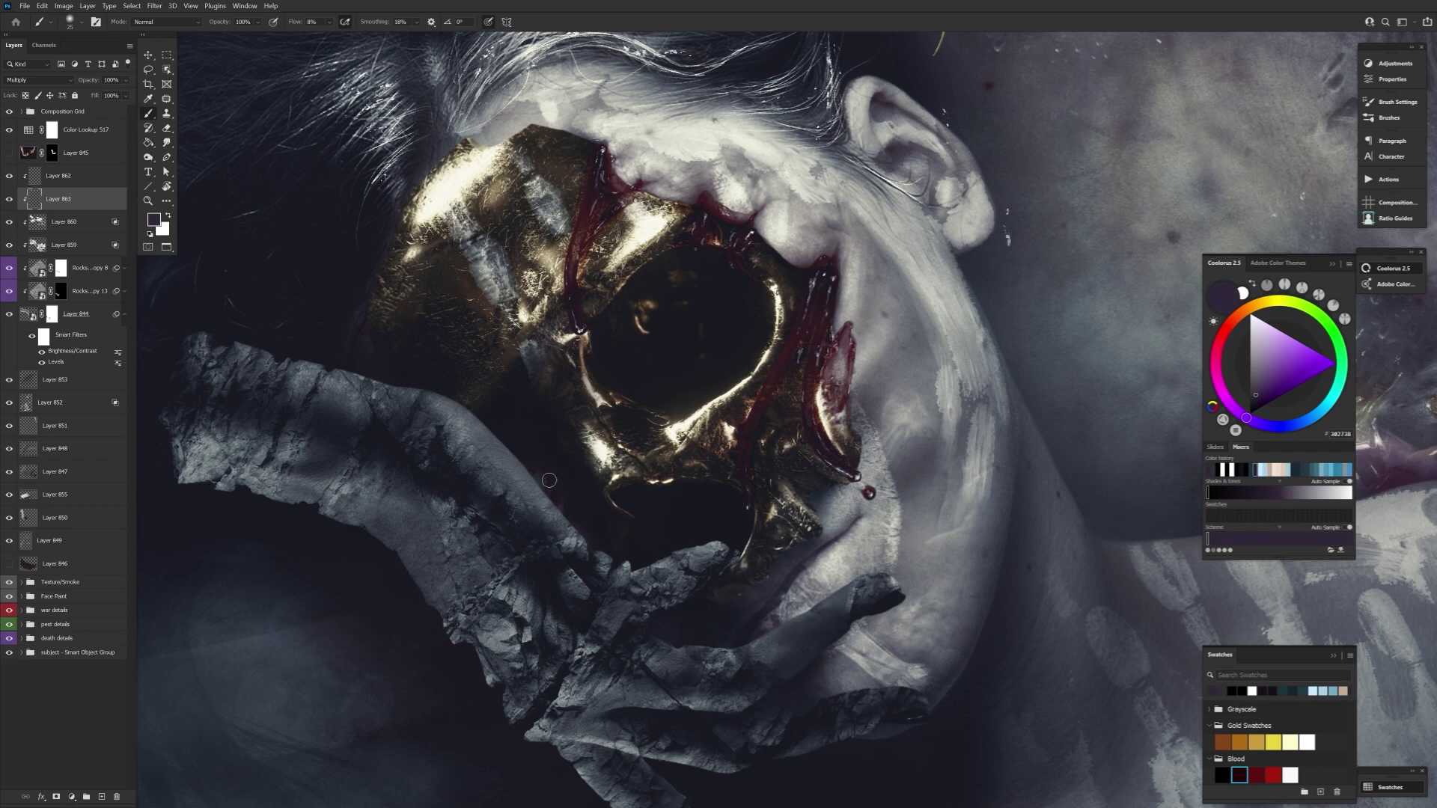
Paint shading by the stone hand's thumb tip and clip the Multiply layer to the layers below
{"action": "key", "text": "bracketright"}
{"action": "key", "text": "bracketright"}
{"action": "key", "text": "bracketright"}
{"action": "key", "text": "bracketright"}
{"action": "key", "text": "bracketright"}
{"action": "key", "text": "bracketright"}
{"action": "key", "text": "bracketright"}
{"action": "key", "text": "bracketright"}
{"action": "key", "text": "bracketright"}
{"action": "key", "text": "bracketright"}
{"action": "key", "text": "bracketright"}
{"action": "key", "text": "bracketright"}
{"action": "key", "text": "bracketright"}
{"action": "key", "text": "bracketleft"}
{"action": "key", "text": "bracketleft"}
{"action": "key", "text": "bracketleft"}
{"action": "key", "text": "bracketleft"}
{"action": "key", "text": "bracketleft"}
{"action": "key", "text": "bracketleft"}
{"action": "key", "text": "bracketleft"}
{"action": "key", "text": "bracketleft"}
{"action": "key", "text": "bracketleft"}
{"action": "key", "text": "bracketleft"}
{"action": "key", "text": "bracketleft"}
{"action": "mouse_move", "coordinate": [726, 550]}
{"action": "left_mouse_down"}
{"action": "mouse_move", "coordinate": [694, 541]}
{"action": "mouse_move", "coordinate": [710, 574]}
{"action": "mouse_move", "coordinate": [714, 558]}
{"action": "mouse_move", "coordinate": [641, 578]}
{"action": "mouse_move", "coordinate": [742, 553]}
{"action": "mouse_move", "coordinate": [733, 571]}
{"action": "mouse_move", "coordinate": [736, 535]}
{"action": "mouse_move", "coordinate": [690, 558]}
{"action": "left_mouse_up"}
{"action": "key", "text": "ctrl+alt+g"}
Set the brush flow to 7% and darken the area around the lower fingers of the stone hand
{"action": "key", "text": "0"}
{"action": "key", "text": "1"}
{"action": "key", "text": "bracketright"}
{"action": "key", "text": "bracketright"}
{"action": "key", "text": "bracketright"}
{"action": "key", "text": "bracketleft"}
{"action": "key", "text": "bracketleft"}
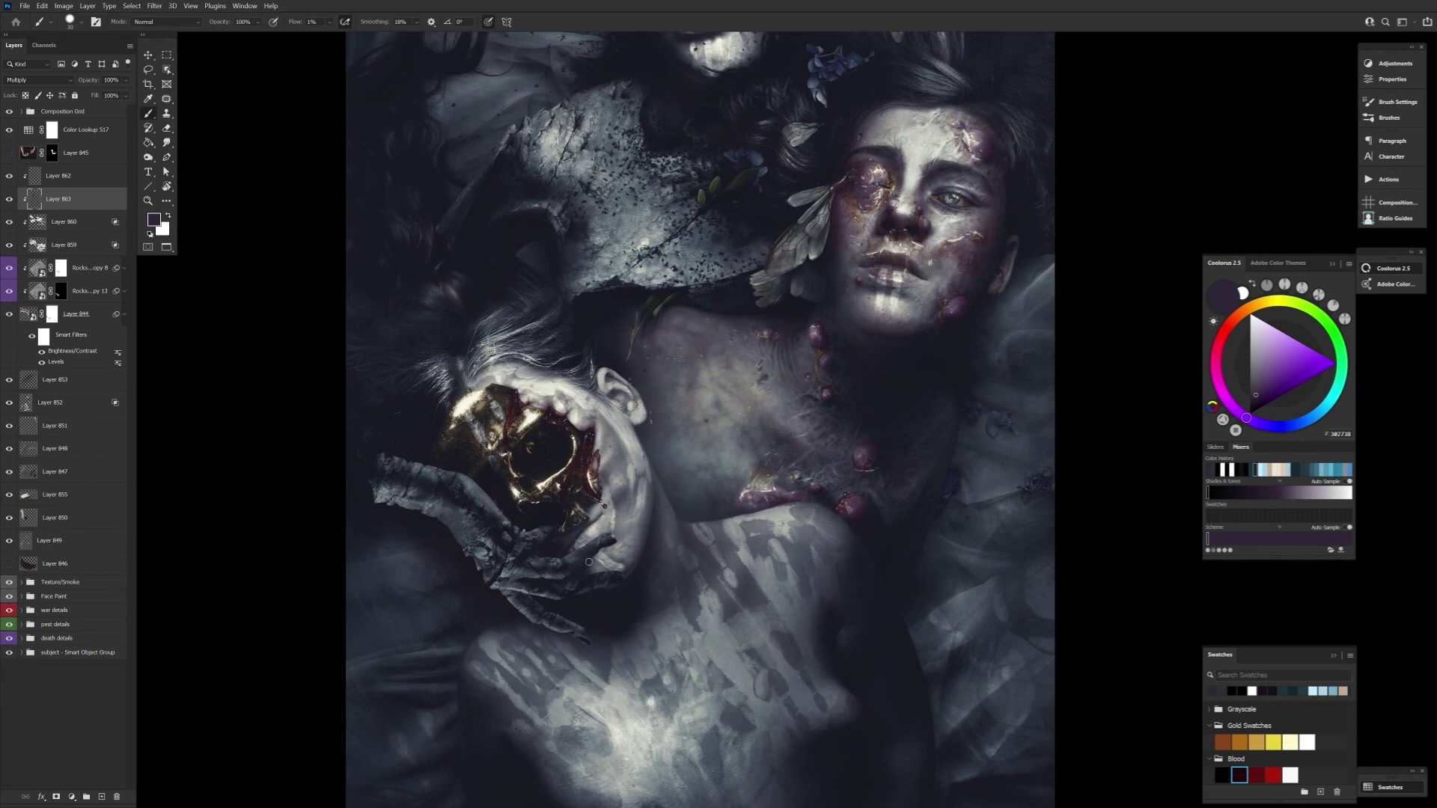
{"action": "key", "text": "0"}
{"action": "key", "text": "7"}
{"action": "left_click_drag", "start_coordinate": [566, 576], "coordinate": [515, 574]}
Paint broader shading over the fingers and outer edge of the stone hand with a larger brush
{"action": "key", "text": "bracketright"}
{"action": "key", "text": "bracketright"}
{"action": "key", "text": "bracketleft"}
{"action": "mouse_move", "coordinate": [586, 632]}
{"action": "left_mouse_down"}
{"action": "mouse_move", "coordinate": [556, 620]}
{"action": "mouse_move", "coordinate": [464, 341]}
{"action": "left_mouse_up"}
{"action": "key", "text": "r"}
{"action": "key", "text": "space"}
{"action": "left_click_drag", "start_coordinate": [501, 344], "coordinate": [439, 543]}
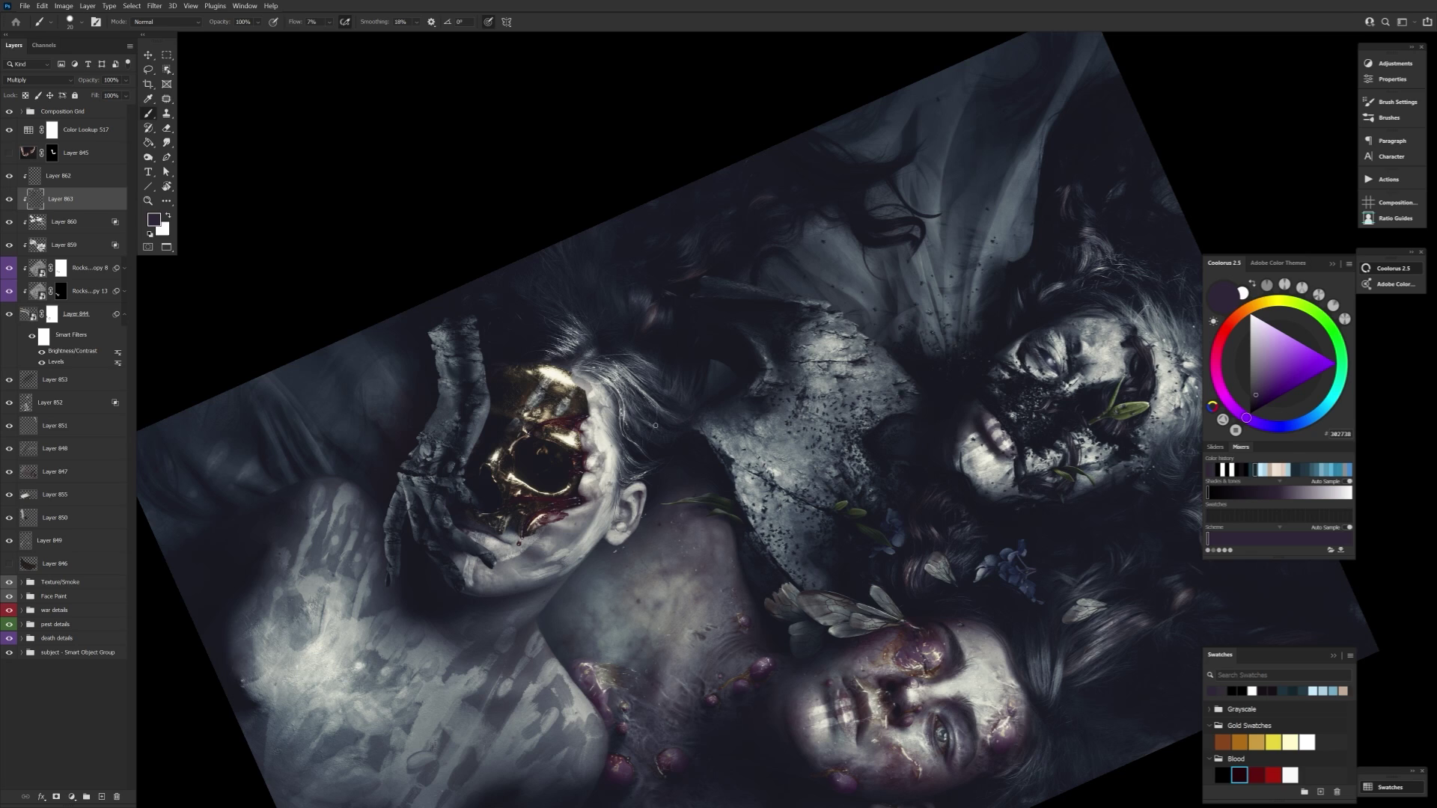
{"action": "key", "text": "bracketright"}
{"action": "key", "text": "bracketright"}
{"action": "left_click_drag", "start_coordinate": [429, 495], "coordinate": [384, 561]}
Raise the brightness in the Brightness/Contrast smart filter of the stone hand layer
{"action": "double_click", "coordinate": [72, 352]}
{"action": "left_click_drag", "start_coordinate": [661, 272], "coordinate": [669, 274]}
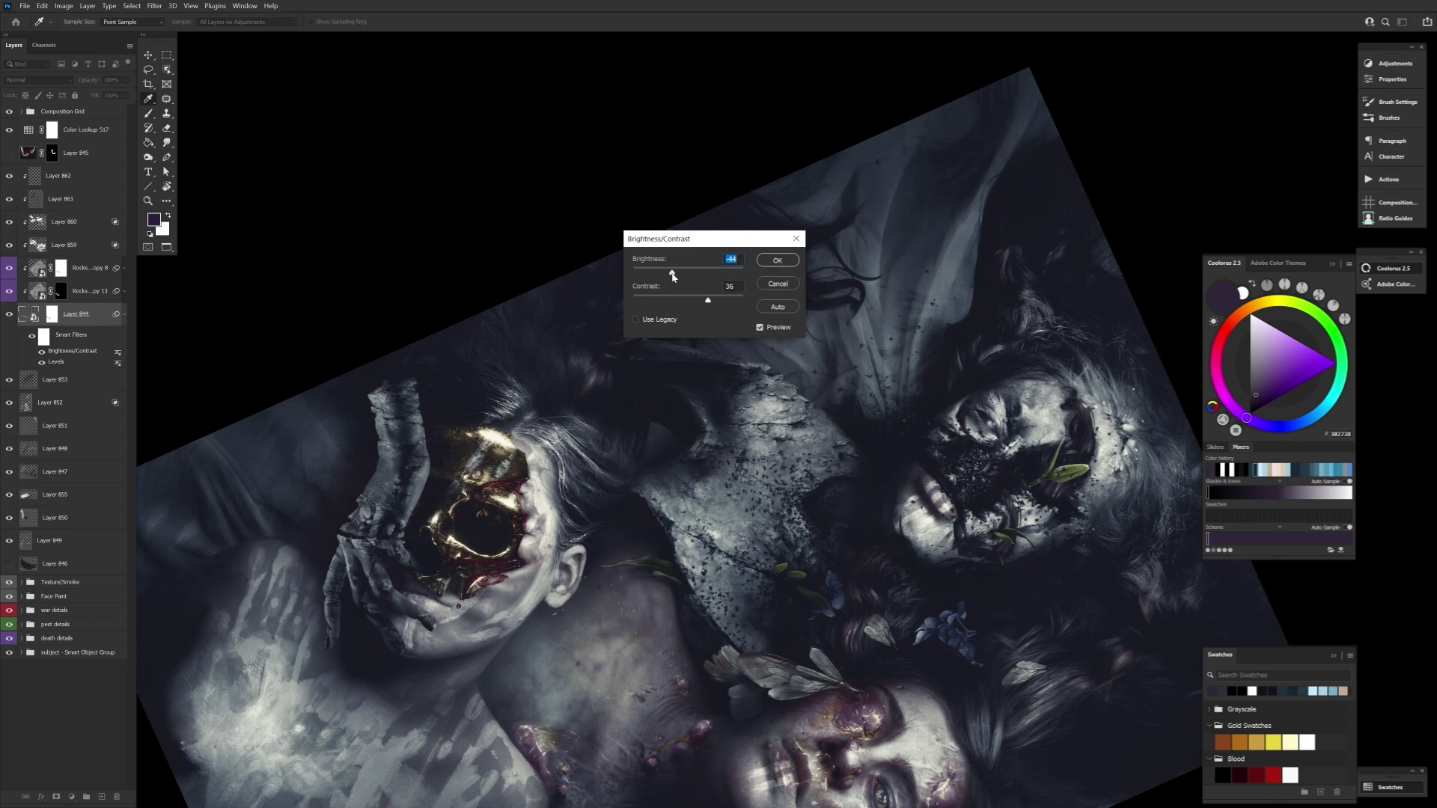
{"action": "key", "text": "Return"}
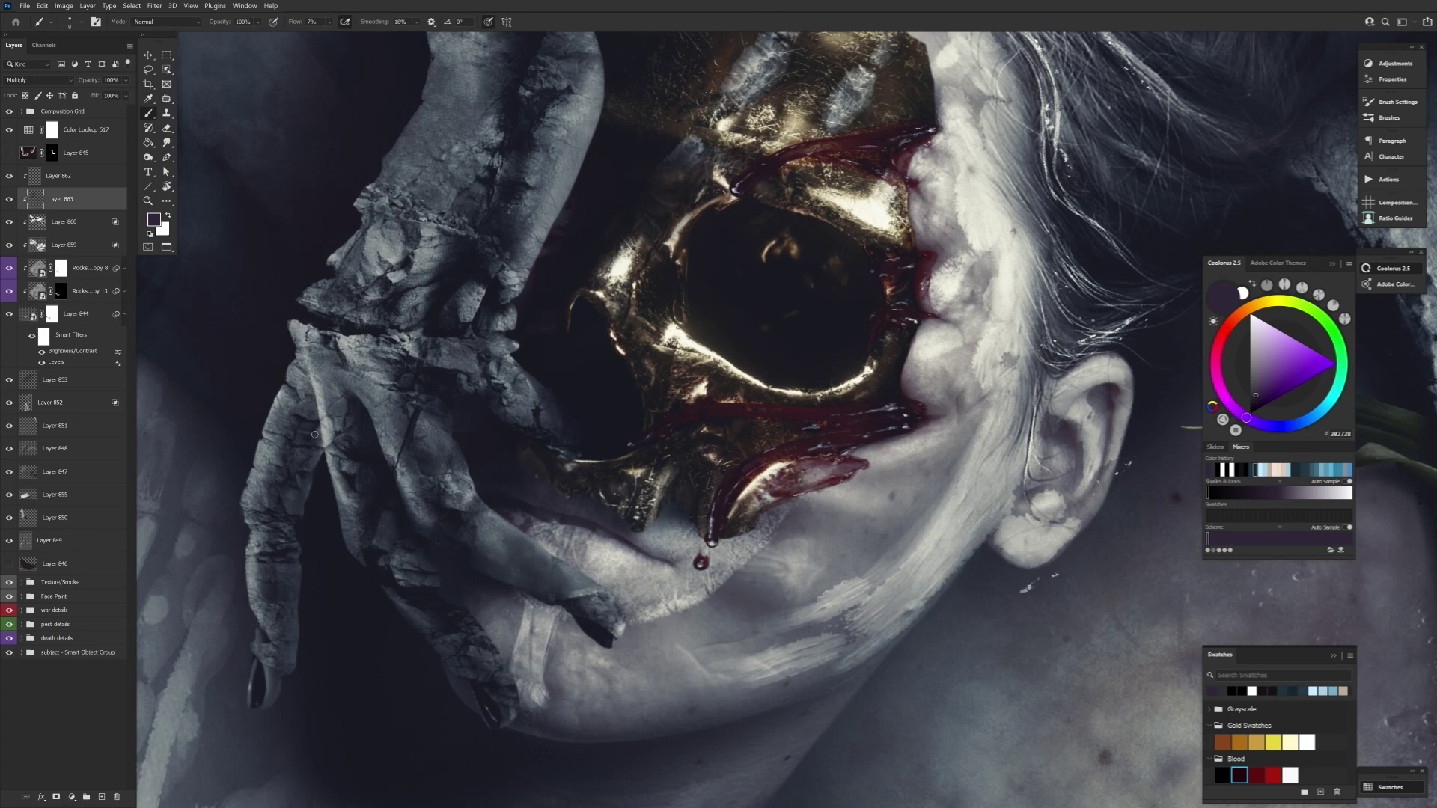
Paint fine shadow strokes along the stone hand's fingers and toward the gold face on the Multiply layer
{"action": "left_click_drag", "start_coordinate": [314, 448], "coordinate": [293, 513]}
{"action": "left_click_drag", "start_coordinate": [317, 387], "coordinate": [318, 441]}
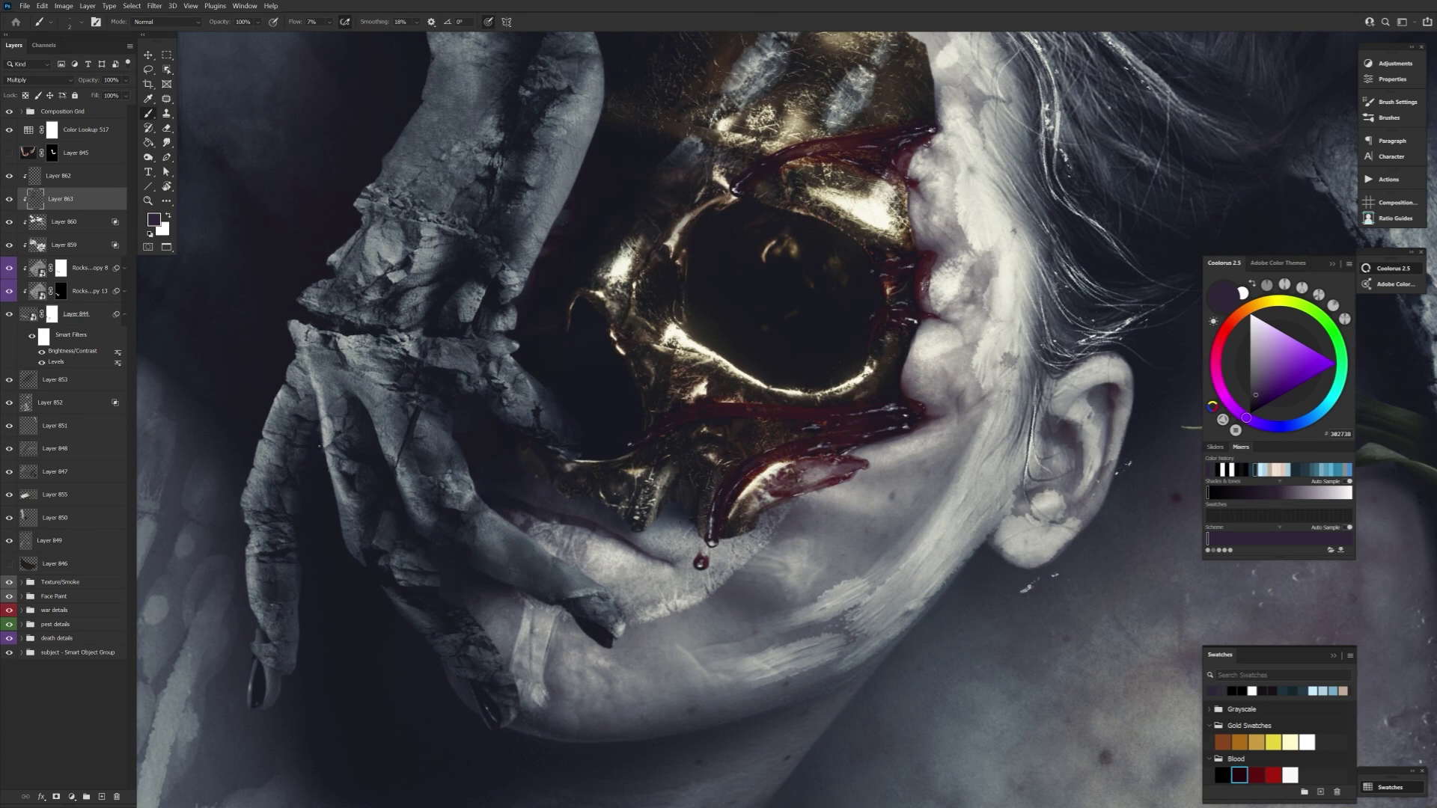
{"action": "left_click_drag", "start_coordinate": [296, 572], "coordinate": [294, 657]}
{"action": "left_click_drag", "start_coordinate": [299, 578], "coordinate": [297, 663]}
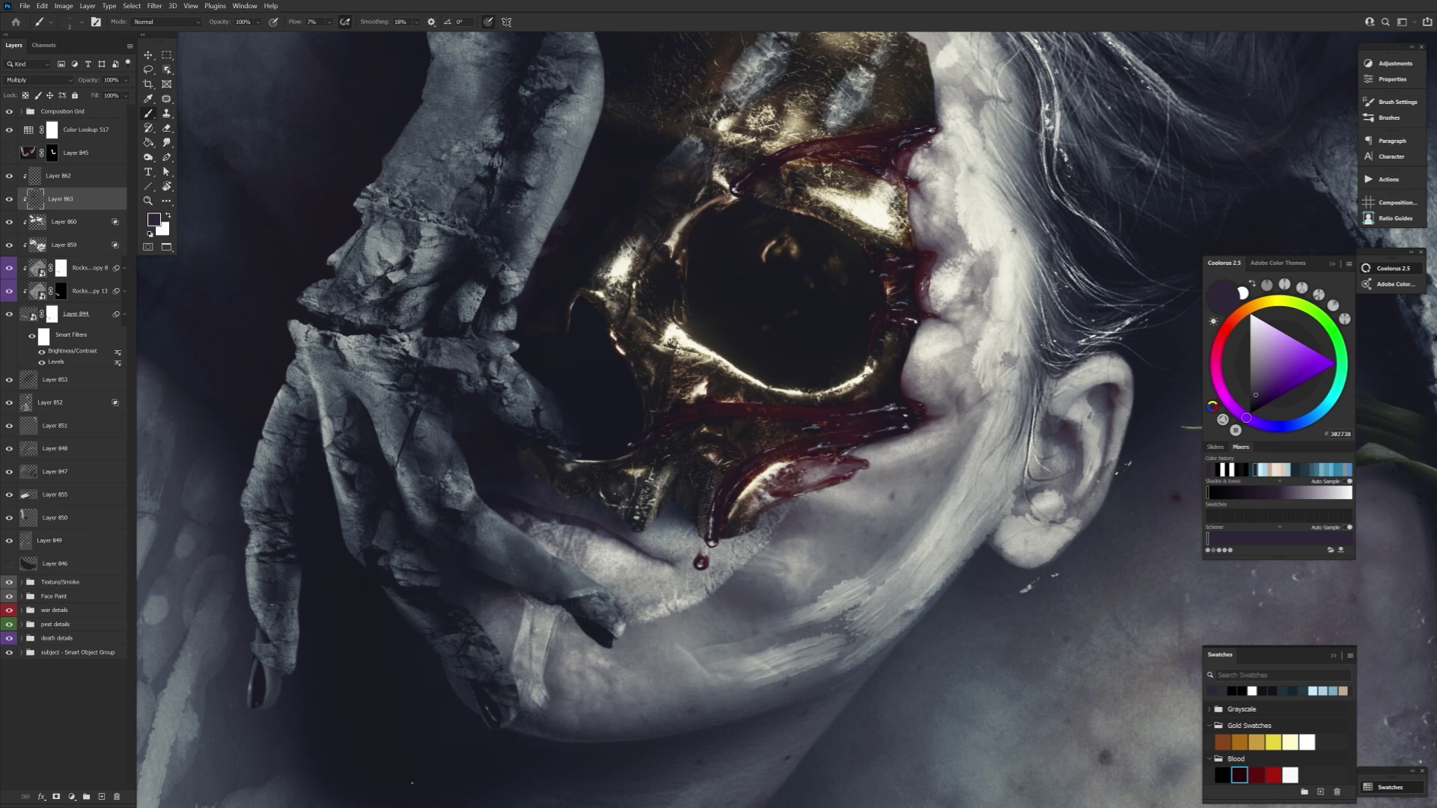
{"action": "mouse_move", "coordinate": [380, 415]}
{"action": "left_mouse_down"}
{"action": "mouse_move", "coordinate": [375, 464]}
{"action": "mouse_move", "coordinate": [449, 559]}
{"action": "left_mouse_up"}
{"action": "mouse_move", "coordinate": [456, 400]}
{"action": "left_mouse_down"}
{"action": "mouse_move", "coordinate": [424, 317]}
{"action": "mouse_move", "coordinate": [452, 270]}
{"action": "mouse_move", "coordinate": [752, 117]}
{"action": "left_mouse_up"}
{"action": "double_click", "coordinate": [169, 192]}
{"action": "key", "text": "ctrl+minus"}
{"action": "key", "text": "ctrl+minus"}
{"action": "key", "text": "ctrl+minus"}
{"action": "left_click", "coordinate": [147, 119]}
{"action": "key", "text": "r"}
{"action": "left_click_drag", "start_coordinate": [538, 226], "coordinate": [462, 590]}
{"action": "key", "text": "bracketright"}
{"action": "key", "text": "bracketright"}
{"action": "key", "text": "bracketright"}
{"action": "key", "text": "bracketright"}
{"action": "key", "text": "bracketright"}
{"action": "key", "text": "bracketright"}
{"action": "key", "text": "bracketright"}
{"action": "key", "text": "bracketright"}
{"action": "key", "text": "bracketright"}
{"action": "key", "text": "bracketright"}
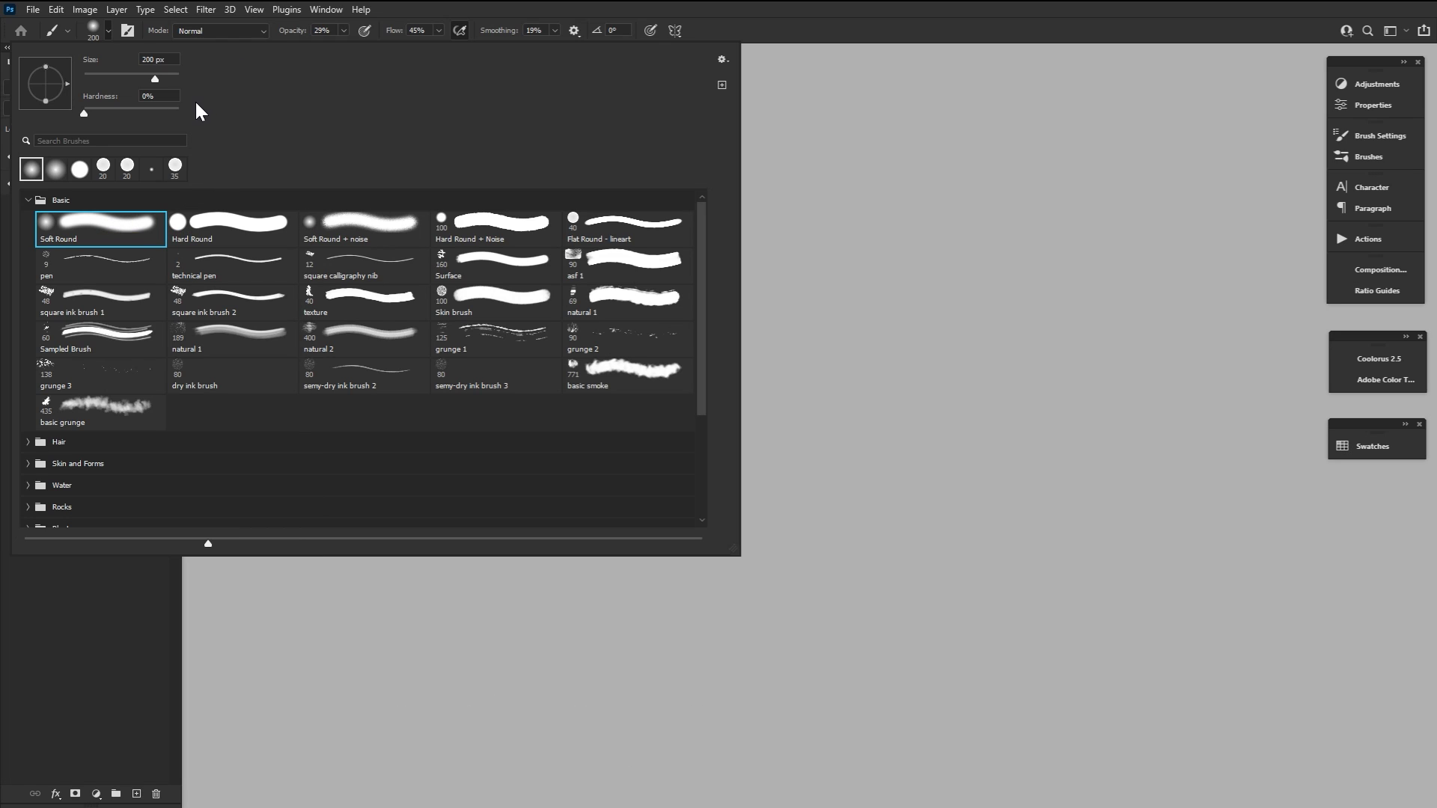
Set the brush opacity to 100%, lower its flow, and paint an overlapping vertical test stroke on the gray canvas
{"action": "left_click", "coordinate": [298, 32]}
{"action": "left_click_drag", "start_coordinate": [298, 32], "coordinate": [481, 41]}
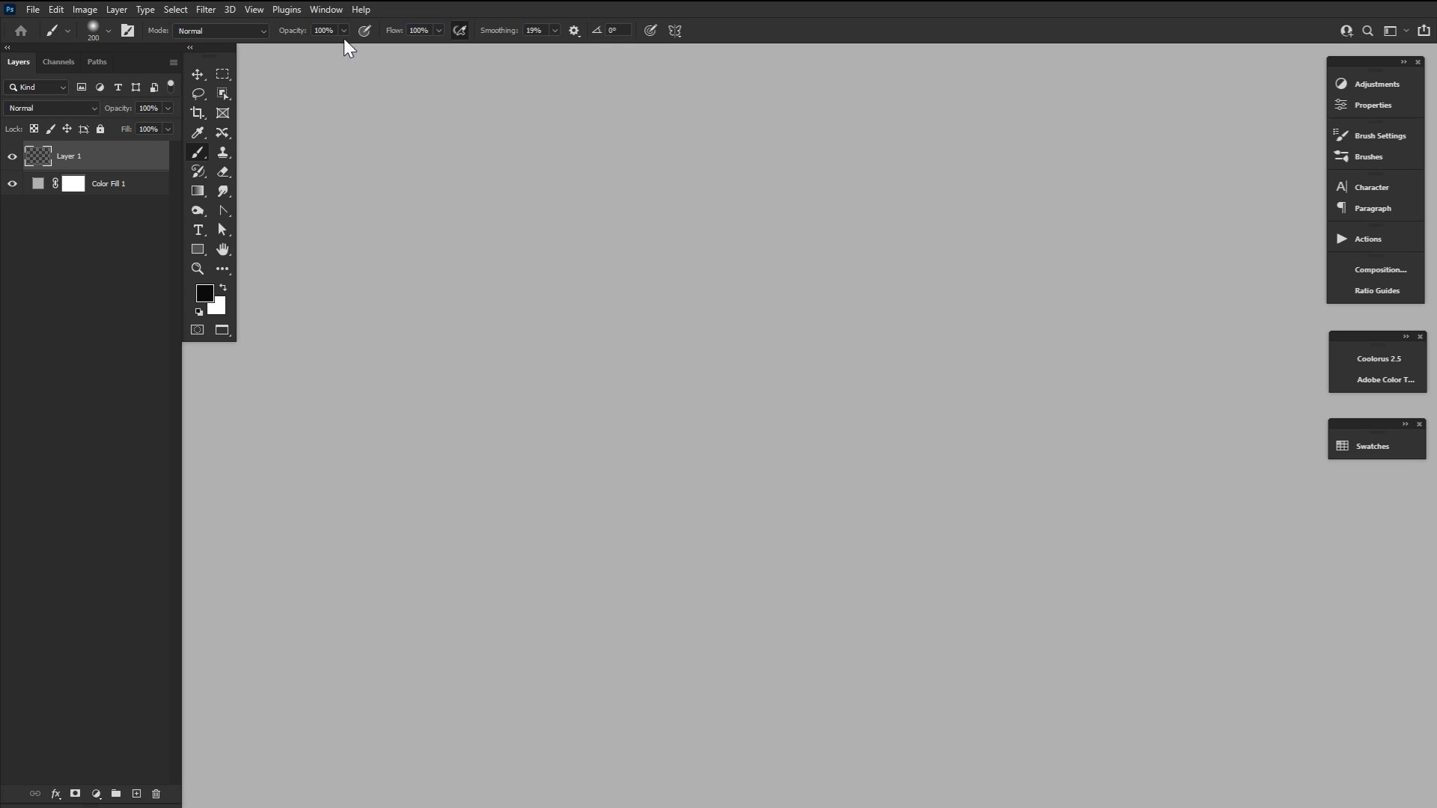
{"action": "left_click_drag", "start_coordinate": [396, 33], "coordinate": [329, 34]}
{"action": "left_click_drag", "start_coordinate": [369, 154], "coordinate": [371, 393]}
{"action": "mouse_move", "coordinate": [371, 465]}
{"action": "left_mouse_down"}
{"action": "mouse_move", "coordinate": [381, 137]}
{"action": "mouse_move", "coordinate": [382, 556]}
{"action": "mouse_move", "coordinate": [374, 208]}
{"action": "mouse_move", "coordinate": [382, 416]}
{"action": "mouse_move", "coordinate": [383, 277]}
{"action": "mouse_move", "coordinate": [382, 375]}
{"action": "left_mouse_up"}
Set the brush flow to 100% and opacity to 44%, and paint a second vertical test stroke beside the first
{"action": "left_click_drag", "start_coordinate": [391, 31], "coordinate": [492, 42]}
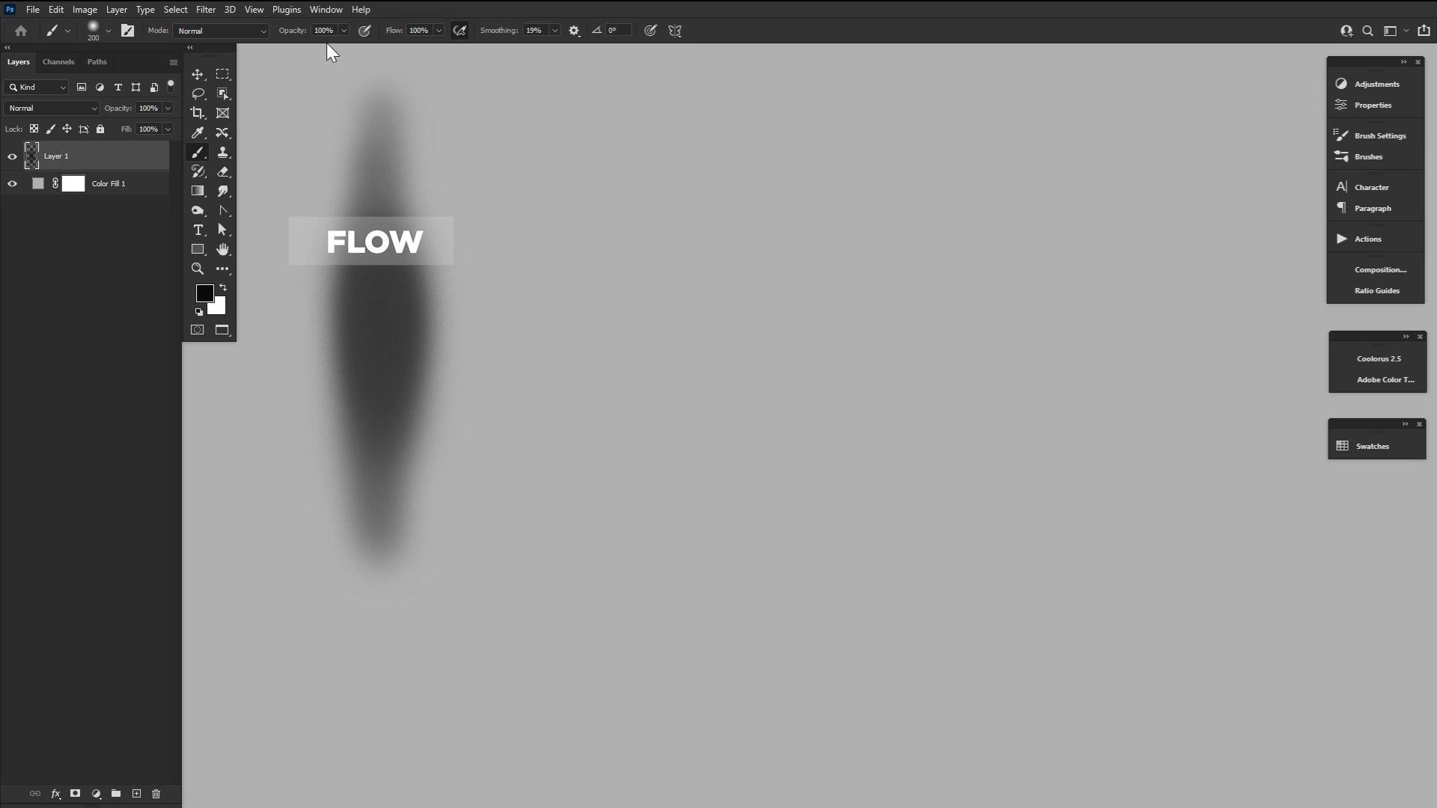
{"action": "left_click_drag", "start_coordinate": [288, 32], "coordinate": [246, 34]}
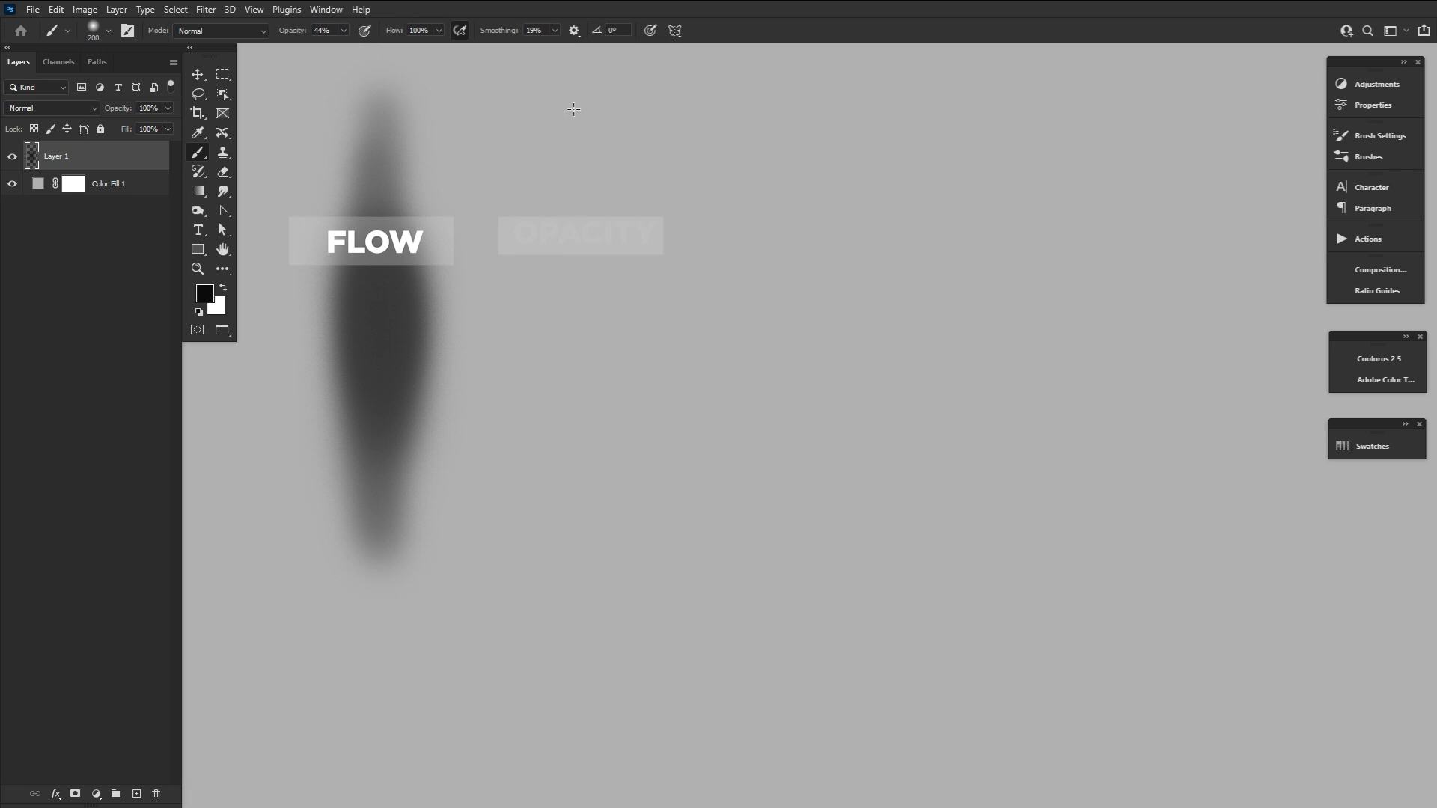
{"action": "mouse_move", "coordinate": [580, 112]}
{"action": "left_mouse_down"}
{"action": "mouse_move", "coordinate": [589, 433]}
{"action": "mouse_move", "coordinate": [583, 110]}
{"action": "mouse_move", "coordinate": [574, 524]}
{"action": "mouse_move", "coordinate": [580, 256]}
{"action": "mouse_move", "coordinate": [590, 413]}
{"action": "left_mouse_up"}
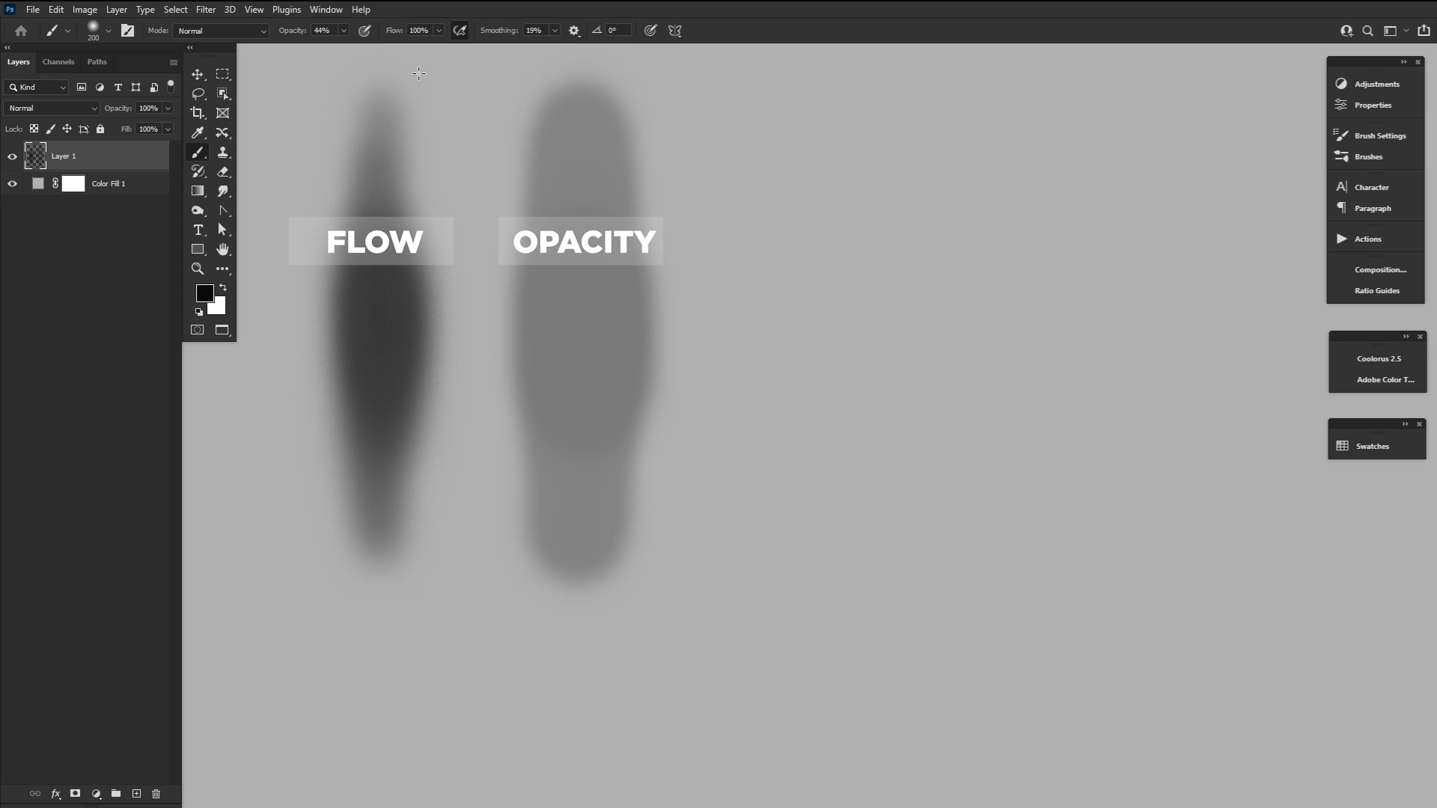
Set the brush flow to 49% and paint a third overlapping vertical test stroke farther along the canvas
{"action": "left_click_drag", "start_coordinate": [393, 30], "coordinate": [362, 51]}
{"action": "mouse_move", "coordinate": [852, 94]}
{"action": "left_mouse_down"}
{"action": "mouse_move", "coordinate": [861, 494]}
{"action": "mouse_move", "coordinate": [856, 73]}
{"action": "mouse_move", "coordinate": [869, 665]}
{"action": "left_mouse_up"}
{"action": "mouse_move", "coordinate": [876, 509]}
{"action": "left_mouse_down"}
{"action": "mouse_move", "coordinate": [879, 332]}
{"action": "mouse_move", "coordinate": [869, 618]}
{"action": "mouse_move", "coordinate": [876, 353]}
{"action": "left_mouse_up"}
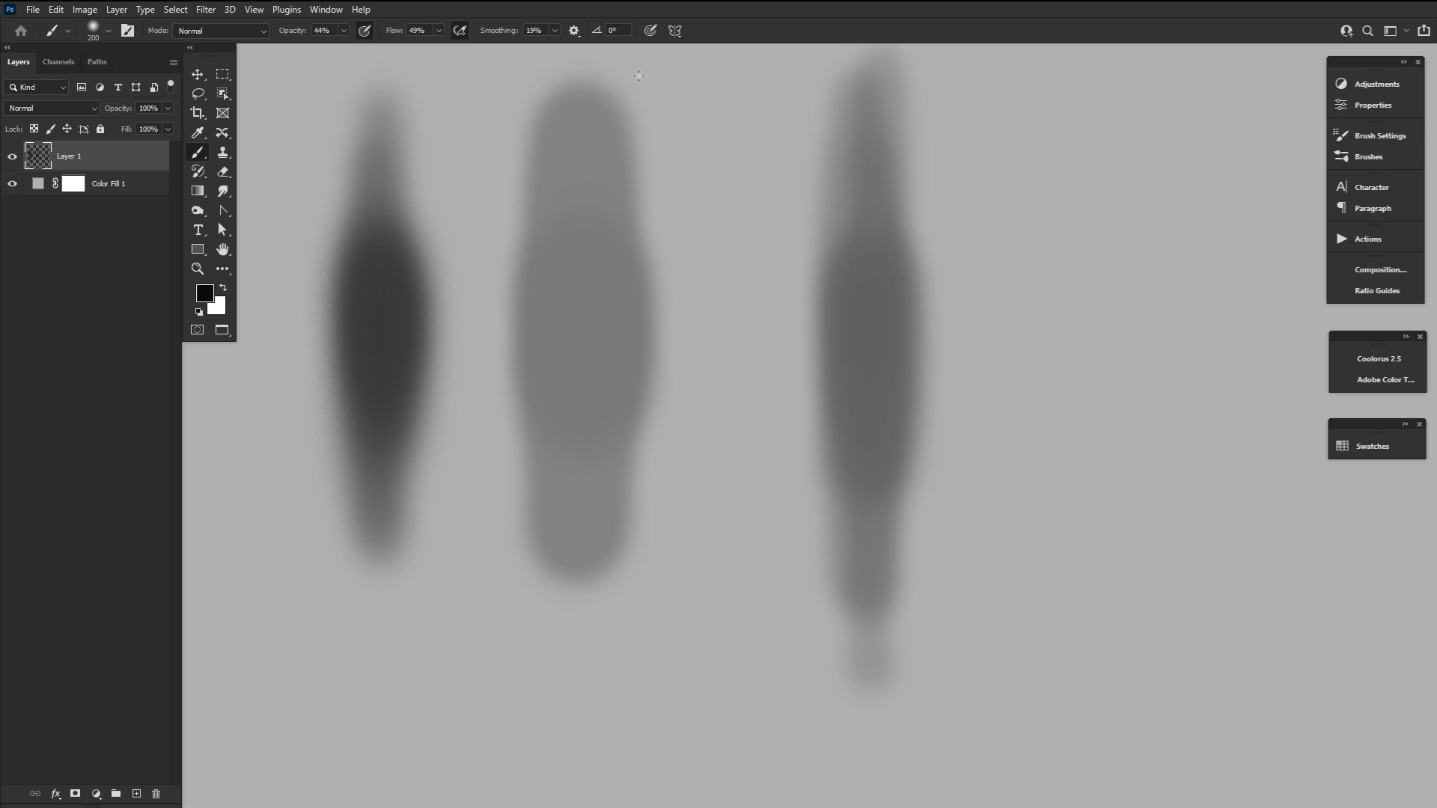
Turn on pen pressure for brush size and adjust Flow Jitter in the brush's Transfer settings
{"action": "left_click", "coordinate": [651, 31]}
{"action": "left_click", "coordinate": [1379, 137]}
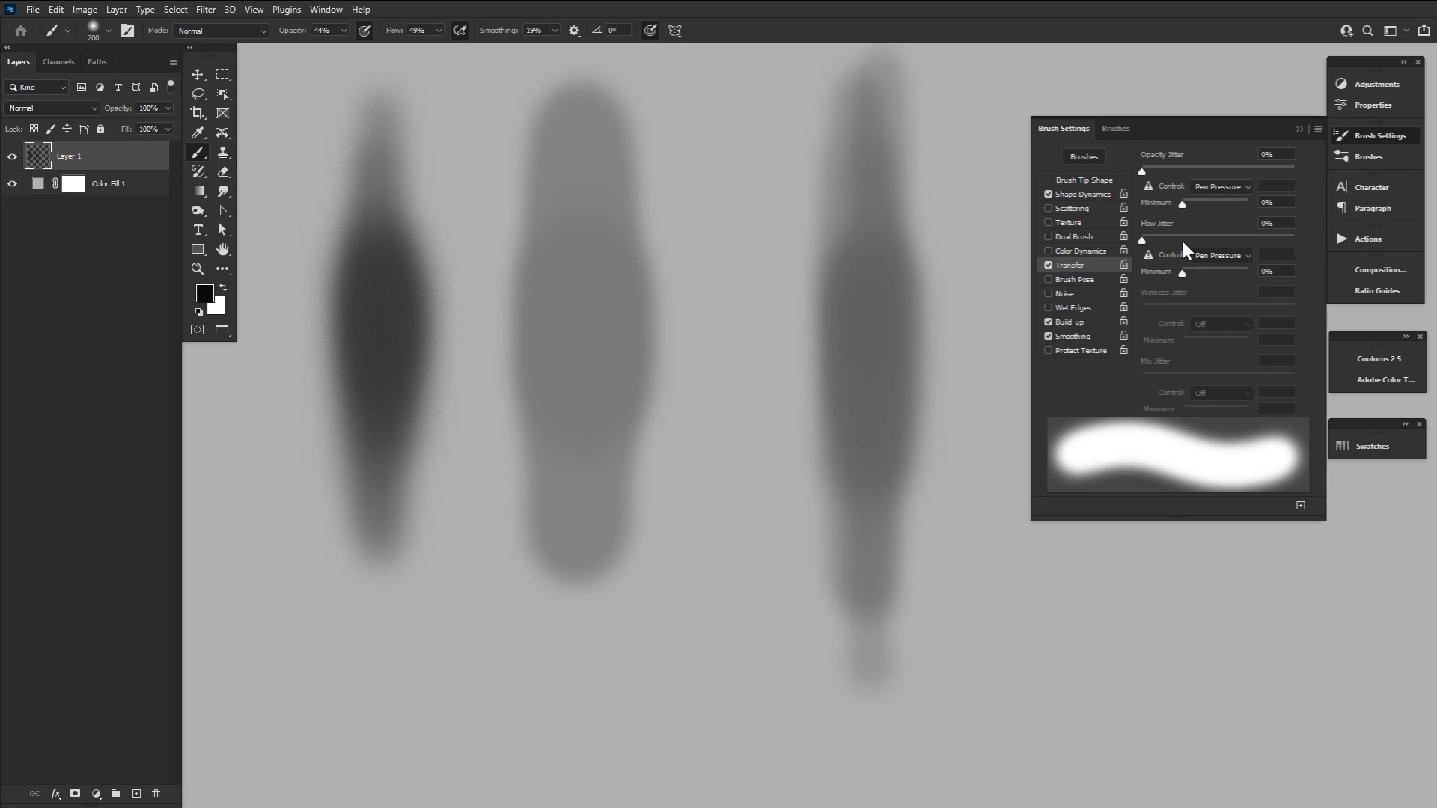
{"action": "left_click_drag", "start_coordinate": [1142, 240], "coordinate": [1260, 251]}
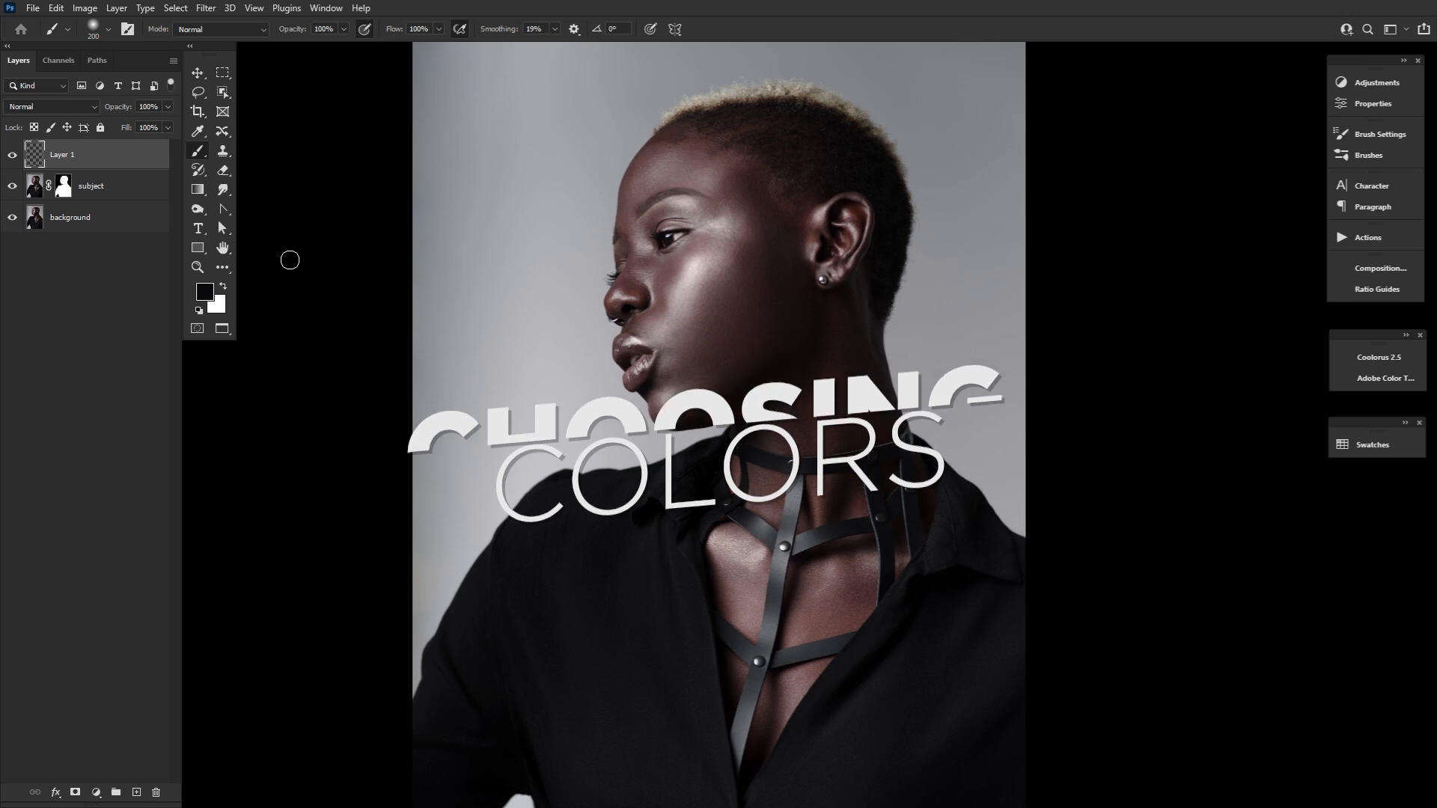
Replace pure black as the foreground color with a dark reddish brown near 18100e sampled from the woman's shaded cheek
{"action": "left_click", "coordinate": [205, 293]}
{"action": "type", "text": "000000"}
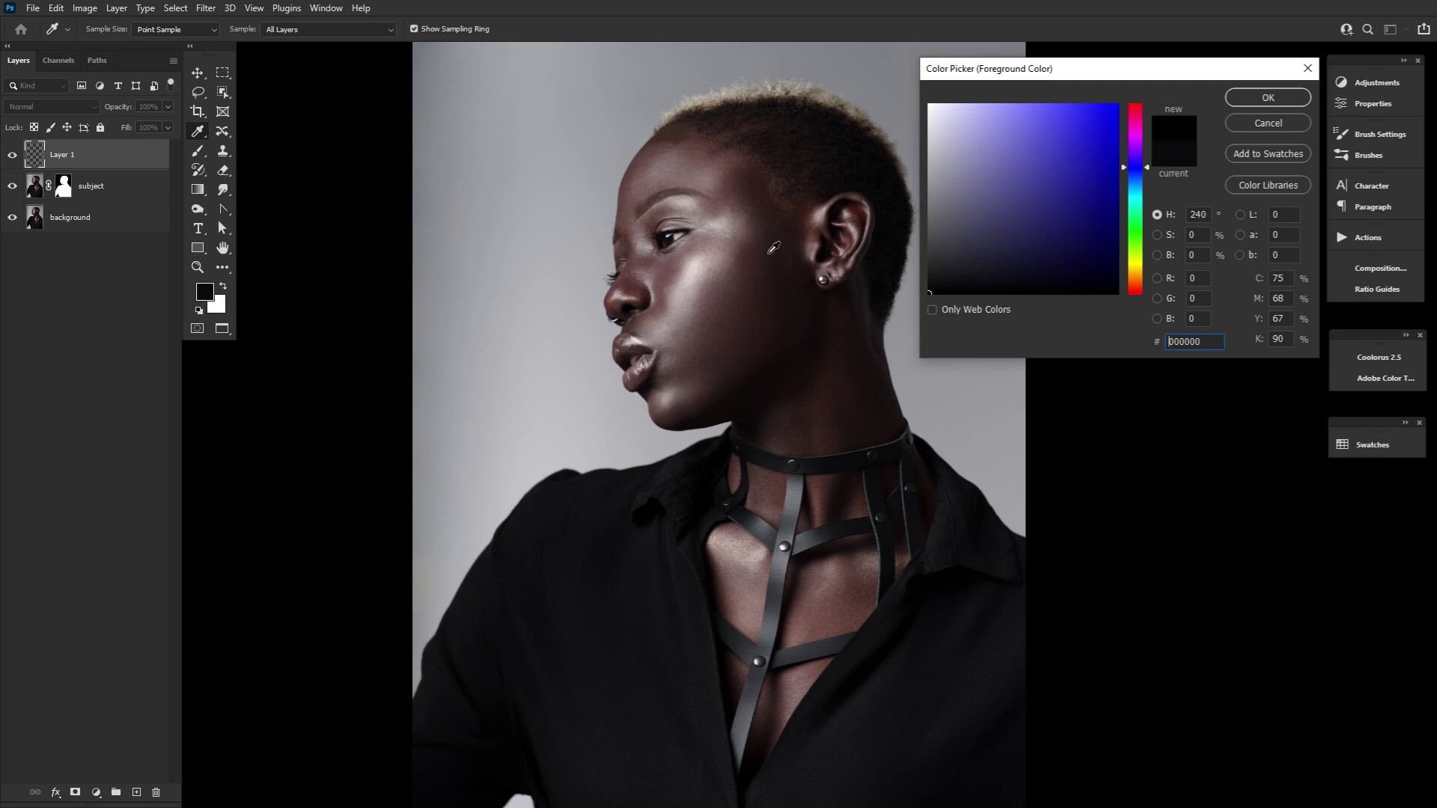
{"action": "left_click_drag", "start_coordinate": [773, 237], "coordinate": [798, 305]}
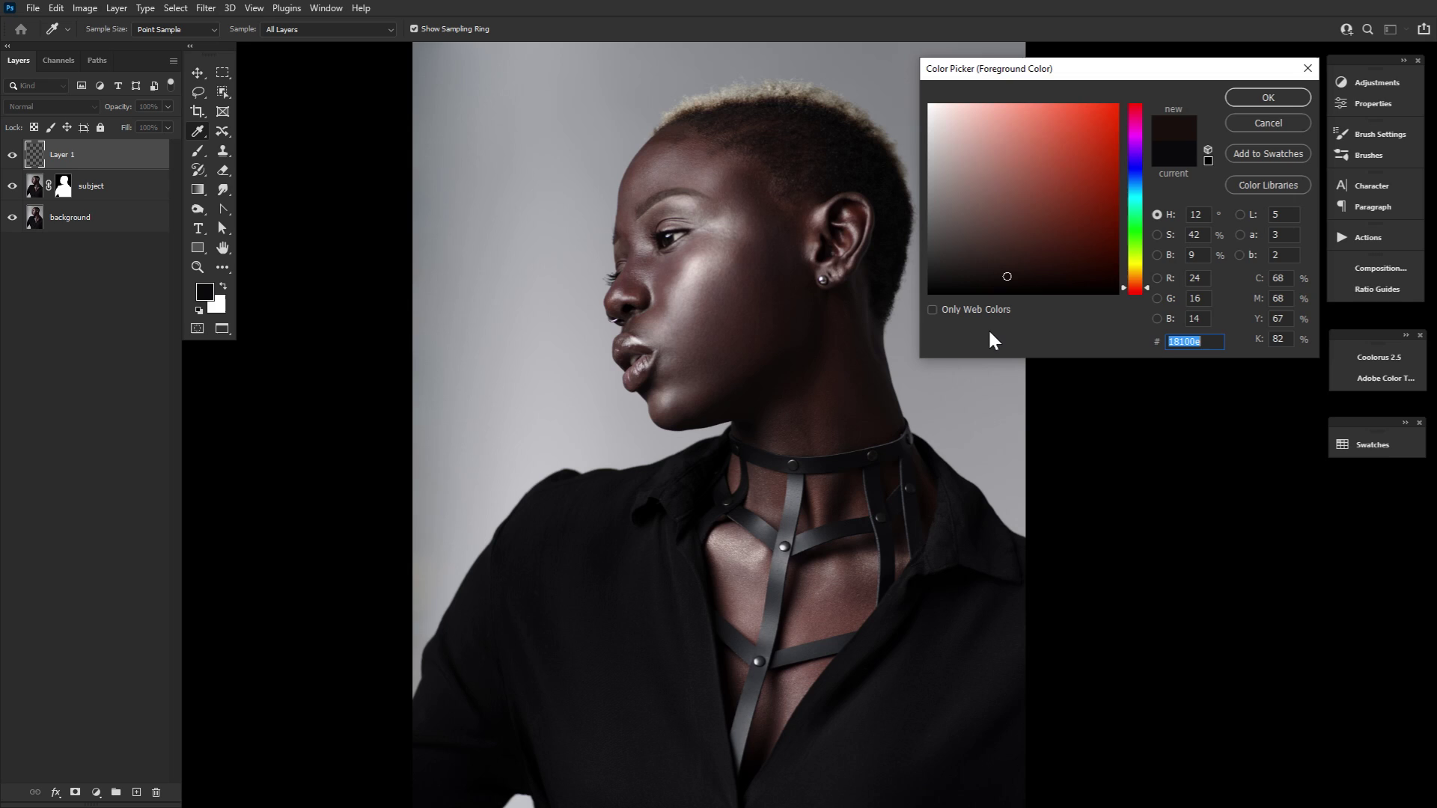
{"action": "left_click_drag", "start_coordinate": [1003, 273], "coordinate": [1008, 272]}
Sample shadow tones from the skin and the backdrop of the dark portrait for comparison
{"action": "left_click", "coordinate": [940, 621]}
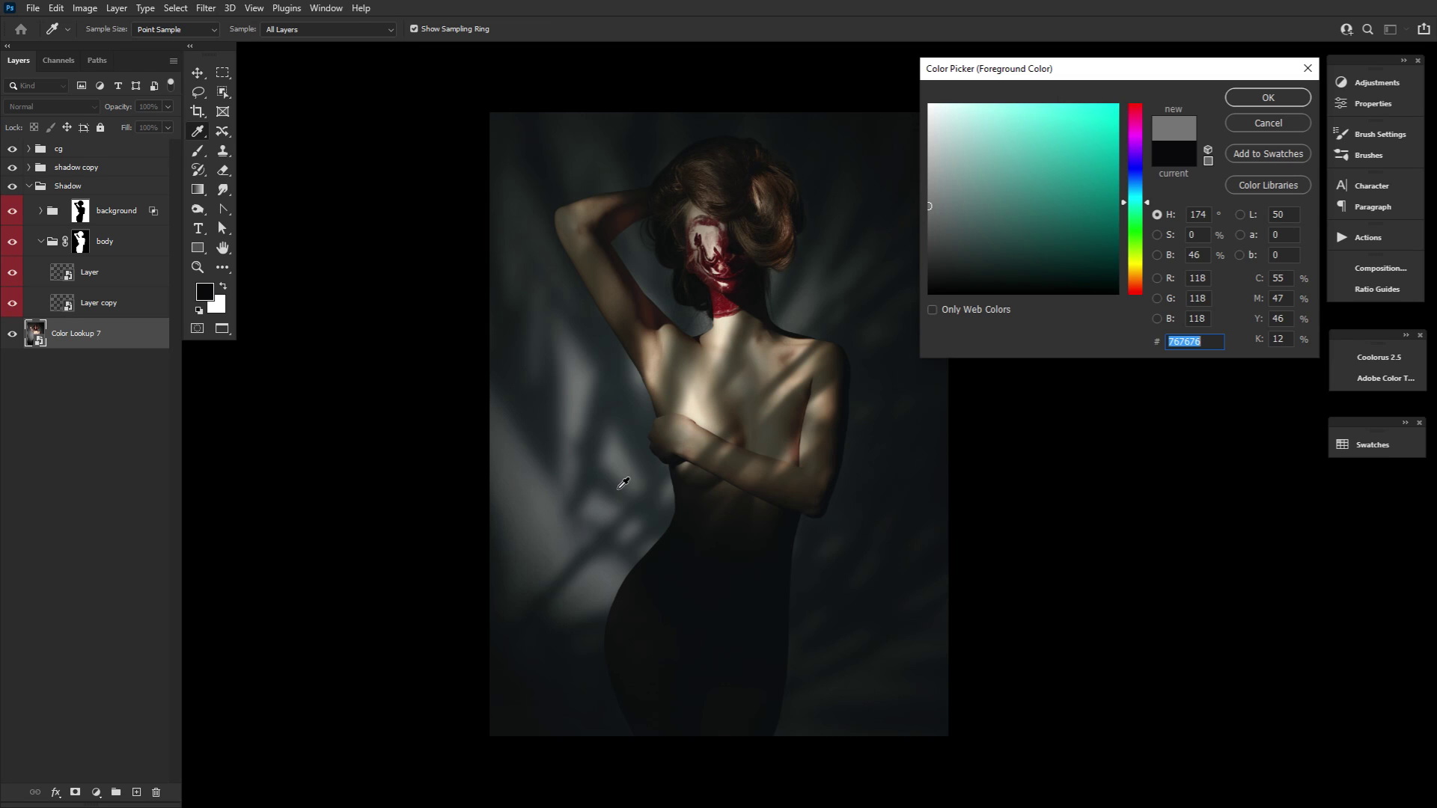
{"action": "left_click", "coordinate": [757, 387]}
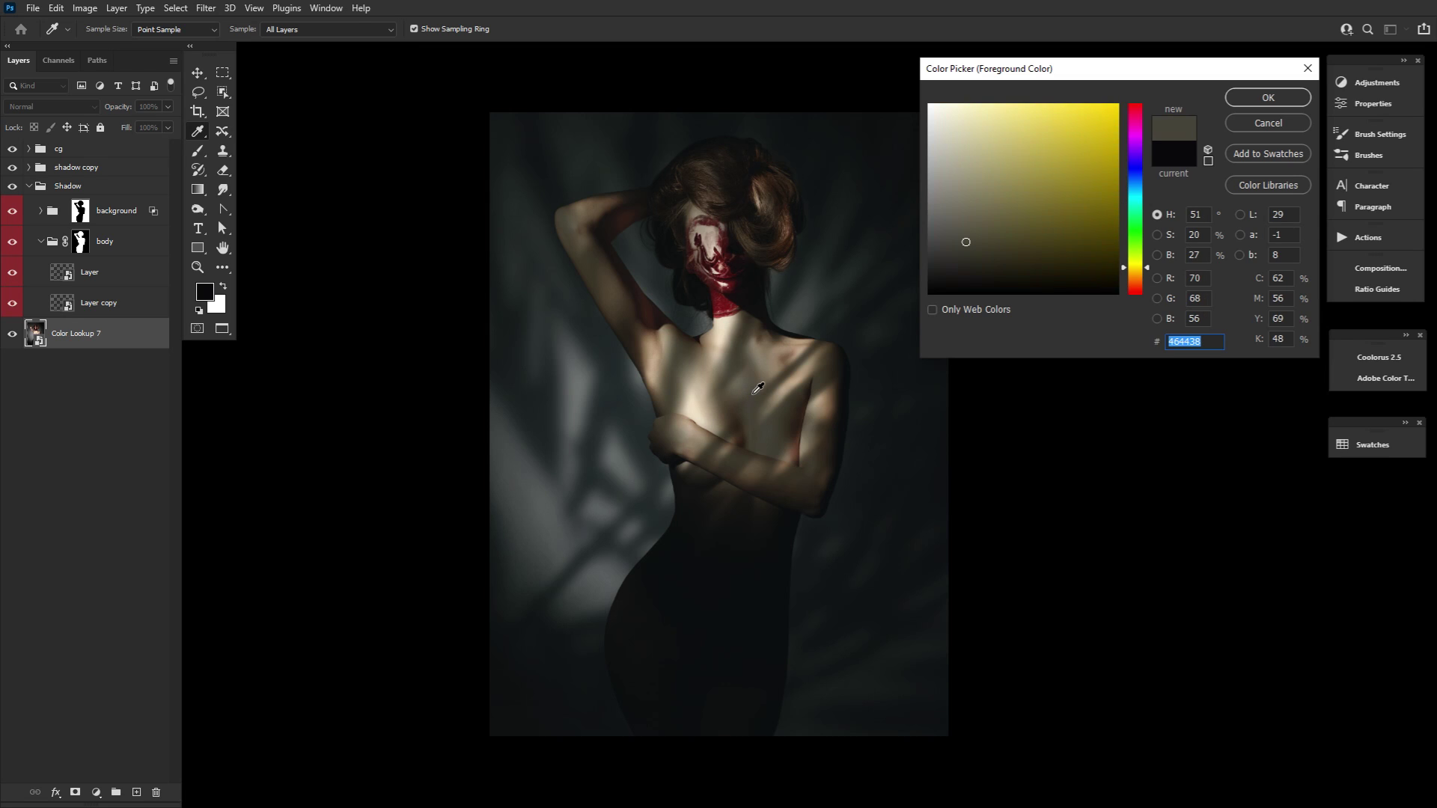
{"action": "left_click", "coordinate": [627, 396]}
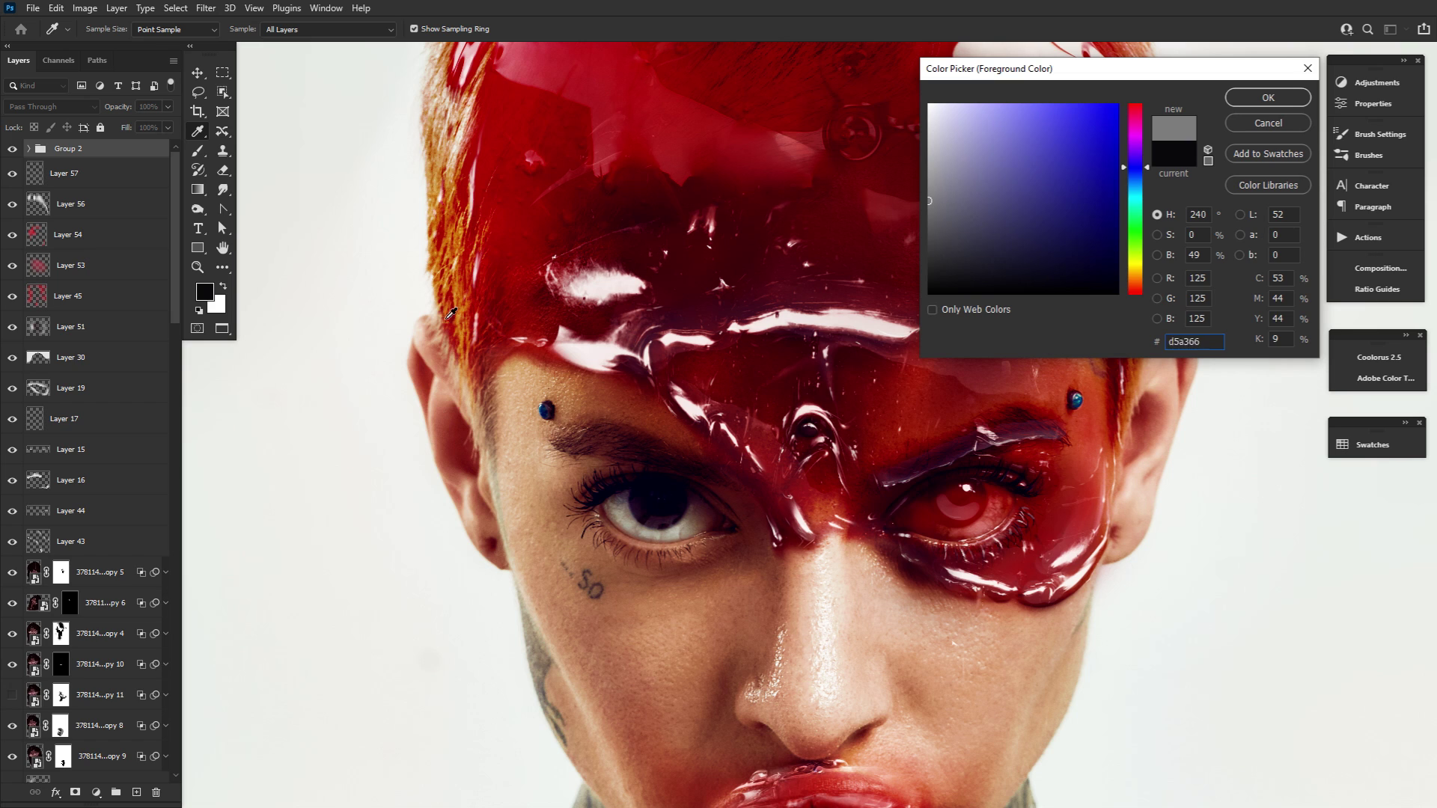
Sample skin tones across the forehead and cheek of the portrait with the red glossy mask
{"action": "left_click", "coordinate": [591, 372]}
{"action": "left_click_drag", "start_coordinate": [588, 379], "coordinate": [1104, 561]}
{"action": "left_click", "coordinate": [1026, 596]}
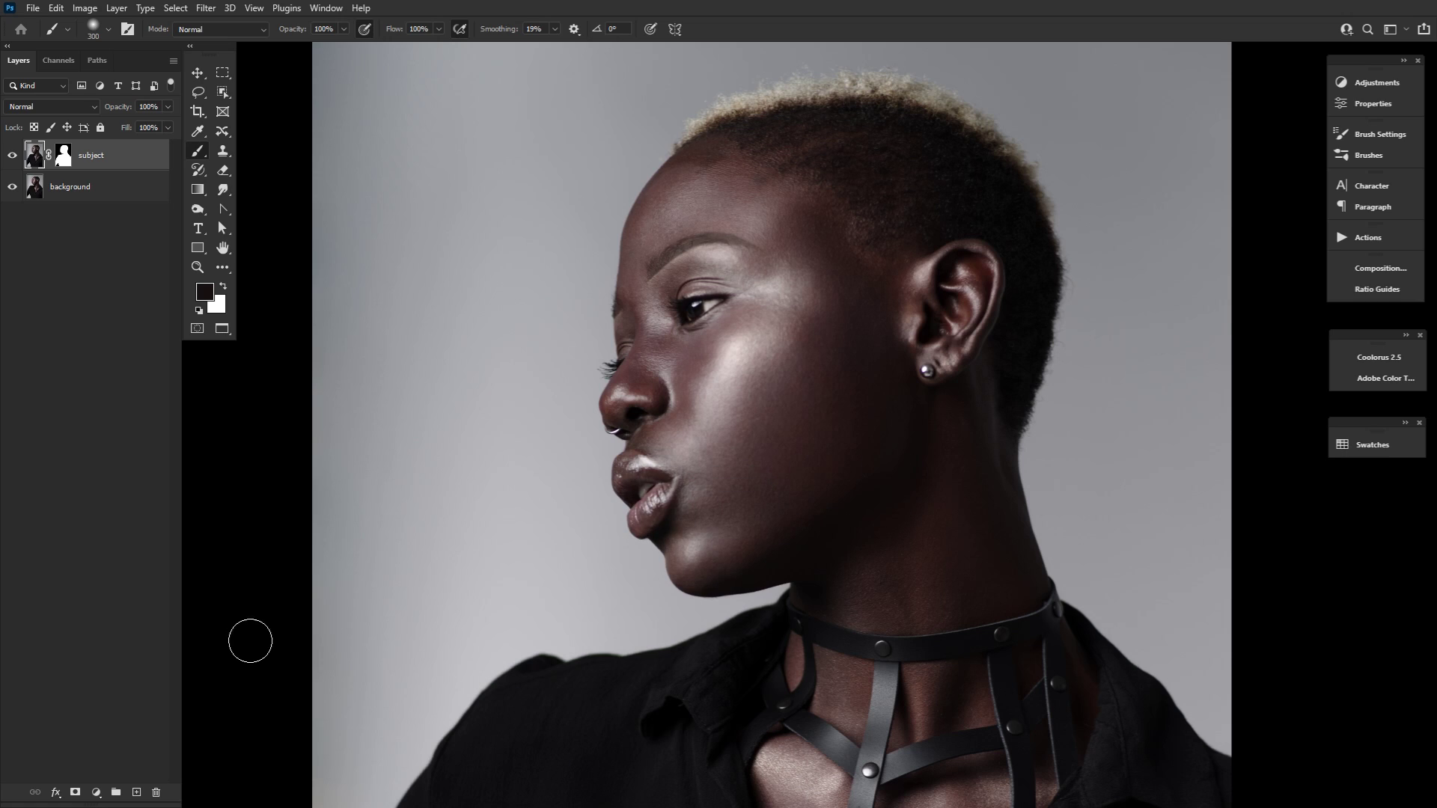
Add three new layers above the subject layer and clip them all to it
{"action": "left_click", "coordinate": [137, 792]}
{"action": "left_click", "coordinate": [136, 792]}
{"action": "left_click", "coordinate": [136, 792]}
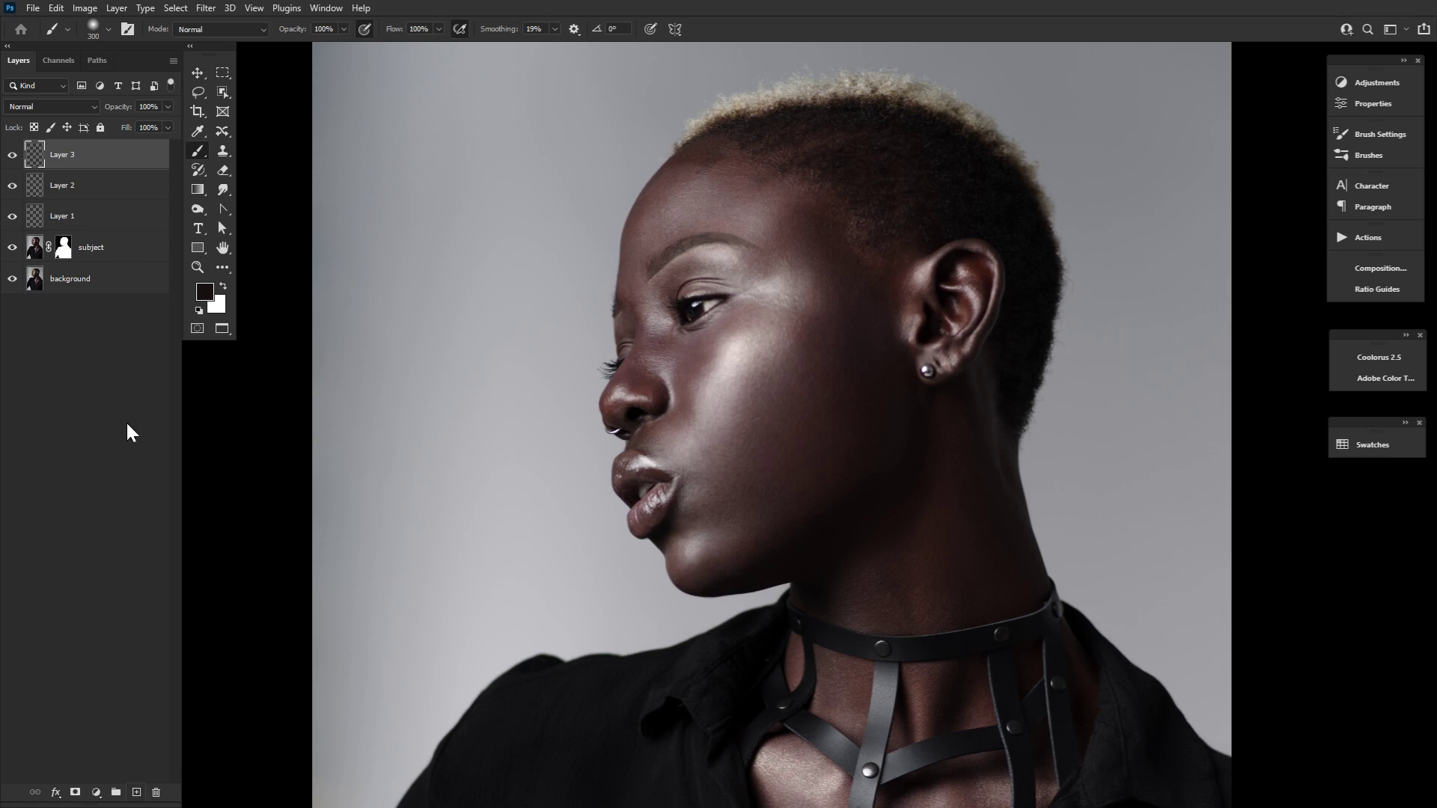
{"action": "left_click", "coordinate": [117, 231], "text": "alt"}
{"action": "left_click", "coordinate": [119, 199], "text": "alt"}
{"action": "left_click", "coordinate": [126, 168], "text": "alt"}
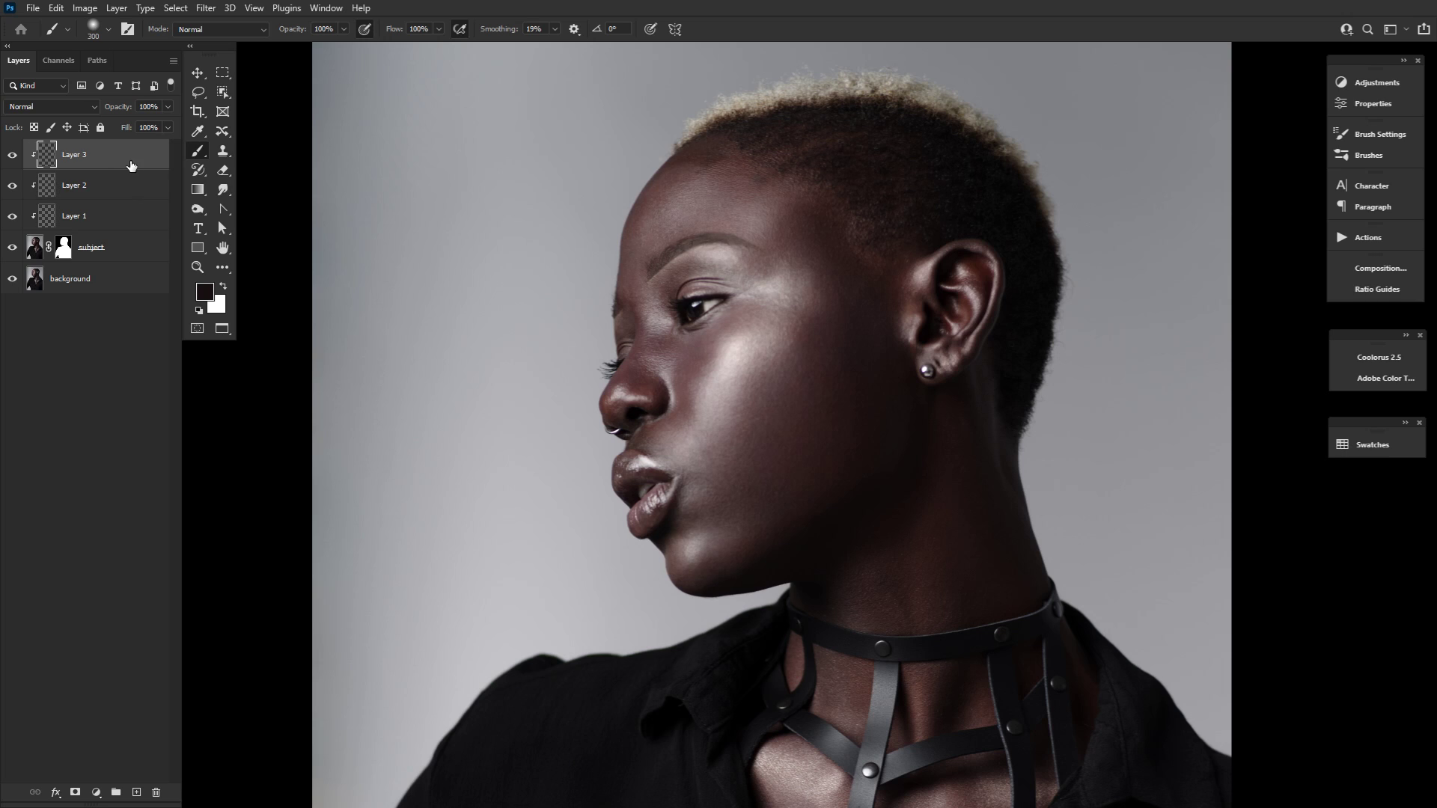
Set the blending modes to Multiply for Layer 3, Soft Light for Layer 2 and Overlay for Layer 1
{"action": "left_click", "coordinate": [78, 107]}
{"action": "left_click", "coordinate": [56, 155]}
{"action": "left_click", "coordinate": [81, 191]}
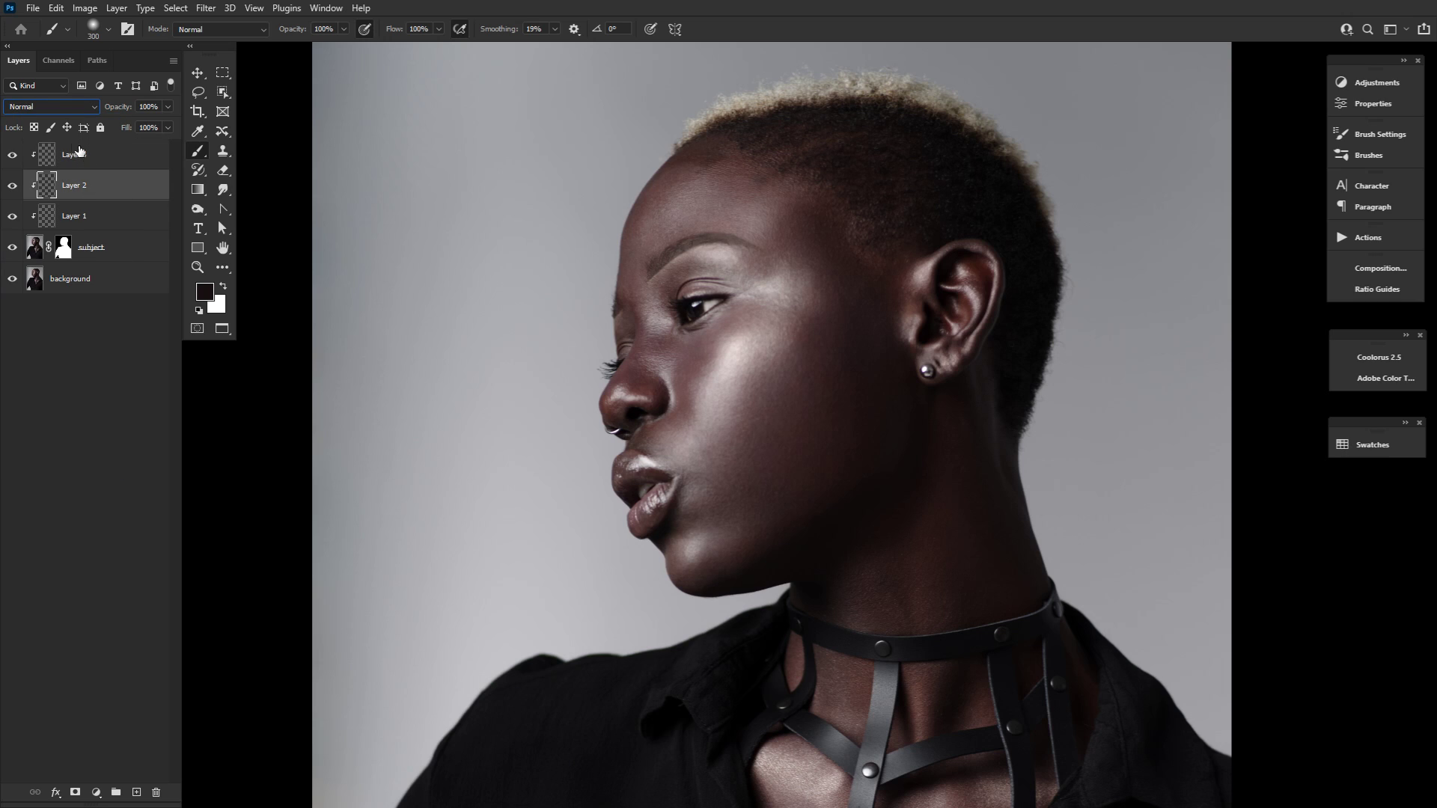
{"action": "left_click", "coordinate": [75, 107]}
{"action": "left_click", "coordinate": [91, 298]}
{"action": "left_click", "coordinate": [97, 219]}
{"action": "left_click", "coordinate": [74, 106]}
{"action": "left_click", "coordinate": [61, 291]}
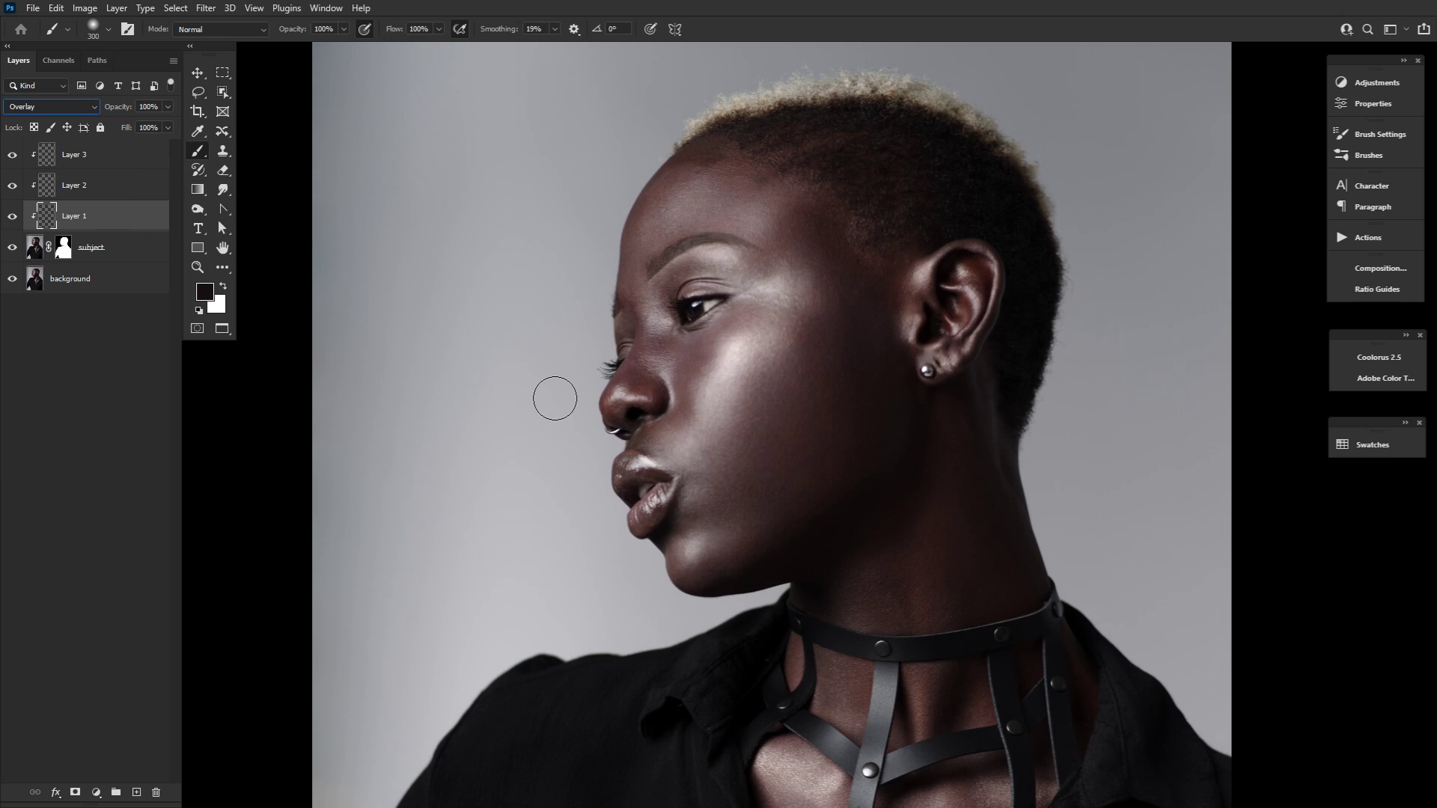
Paint one dark diagonal shadow stroke across the face on each of Layer 1, Layer 2 and Layer 3
{"action": "mouse_move", "coordinate": [621, 452]}
{"action": "left_mouse_down"}
{"action": "mouse_move", "coordinate": [771, 493]}
{"action": "mouse_move", "coordinate": [850, 552]}
{"action": "left_mouse_up"}
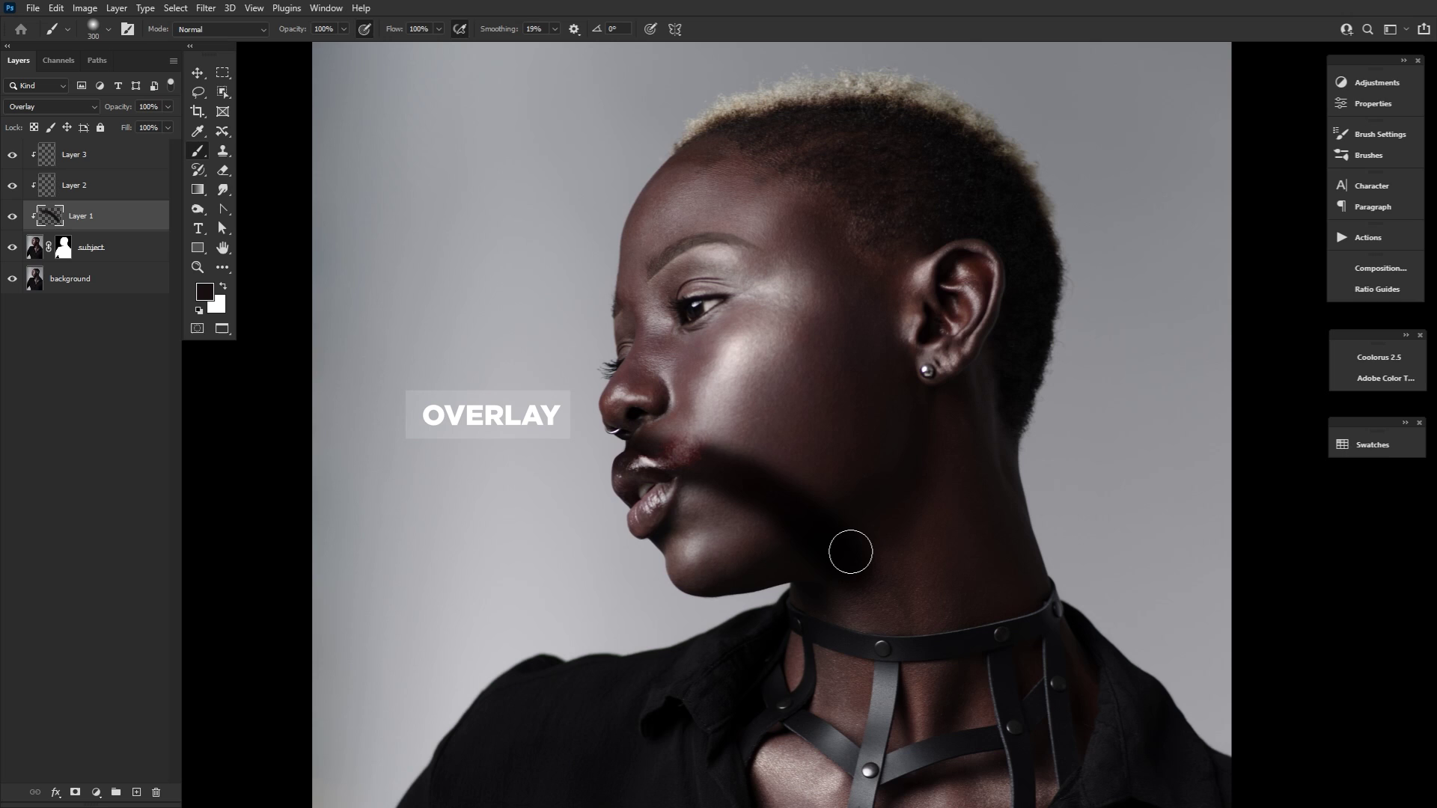
{"action": "left_click", "coordinate": [133, 190]}
{"action": "mouse_move", "coordinate": [629, 358]}
{"action": "left_mouse_down"}
{"action": "mouse_move", "coordinate": [732, 397]}
{"action": "mouse_move", "coordinate": [858, 488]}
{"action": "mouse_move", "coordinate": [922, 567]}
{"action": "left_mouse_up"}
{"action": "left_click", "coordinate": [137, 163]}
{"action": "mouse_move", "coordinate": [618, 283]}
{"action": "left_mouse_down"}
{"action": "mouse_move", "coordinate": [920, 408]}
{"action": "mouse_move", "coordinate": [1005, 506]}
{"action": "left_mouse_up"}
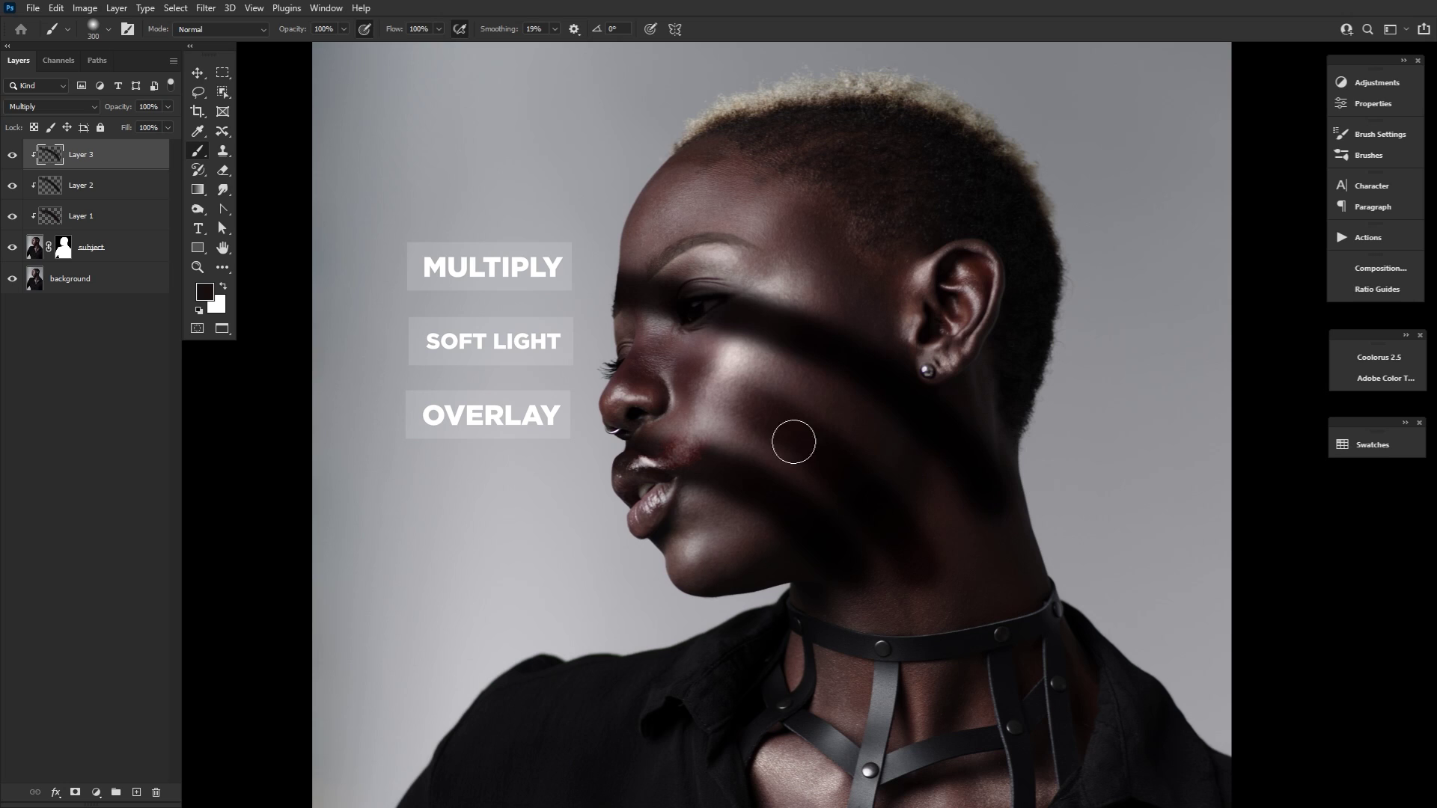
Select all three clipped shadow layers and lower their opacity to 52%
{"action": "left_click", "coordinate": [120, 217], "text": "shift"}
{"action": "left_click_drag", "start_coordinate": [135, 106], "coordinate": [106, 109]}
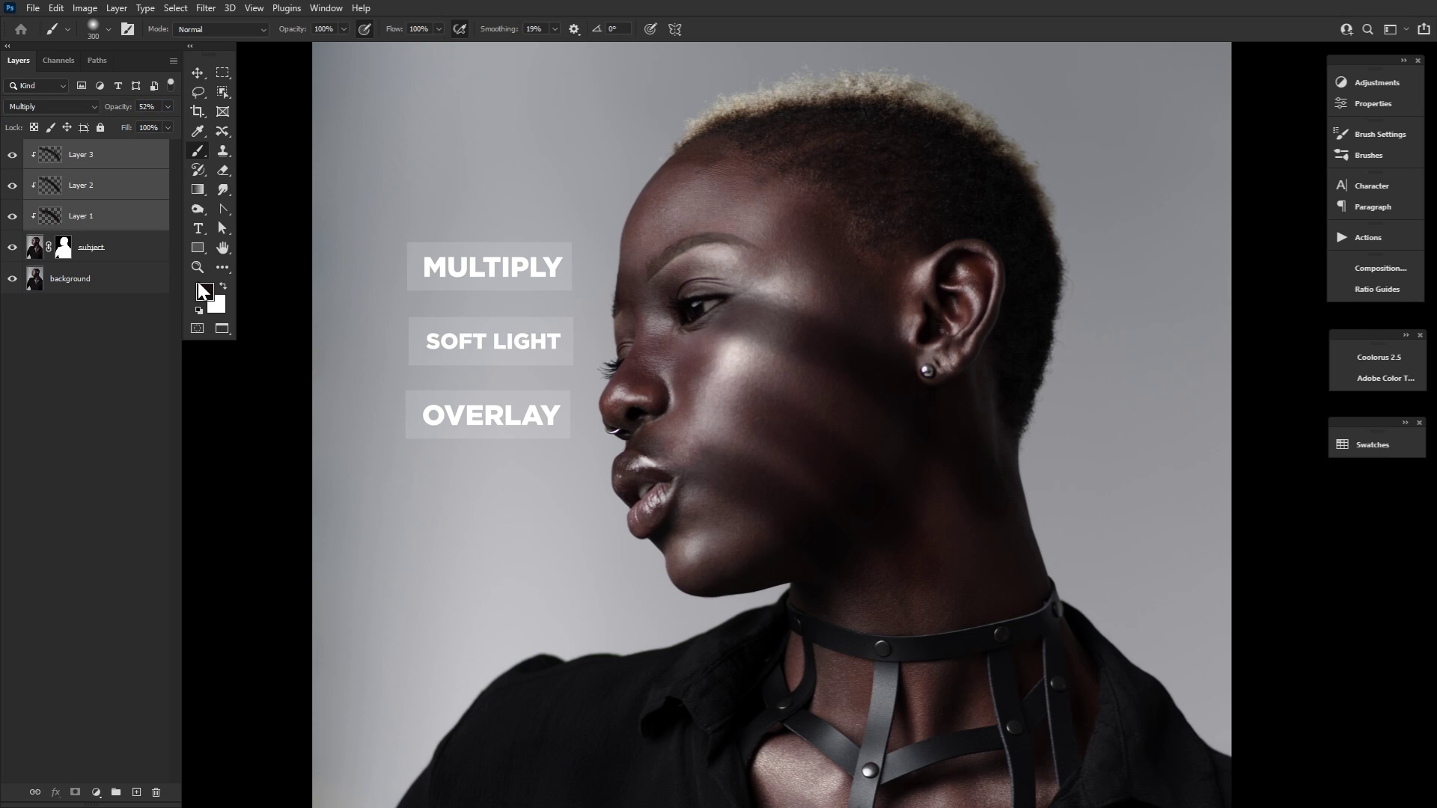
{"action": "left_click", "coordinate": [197, 267]}
{"action": "left_click", "coordinate": [678, 456]}
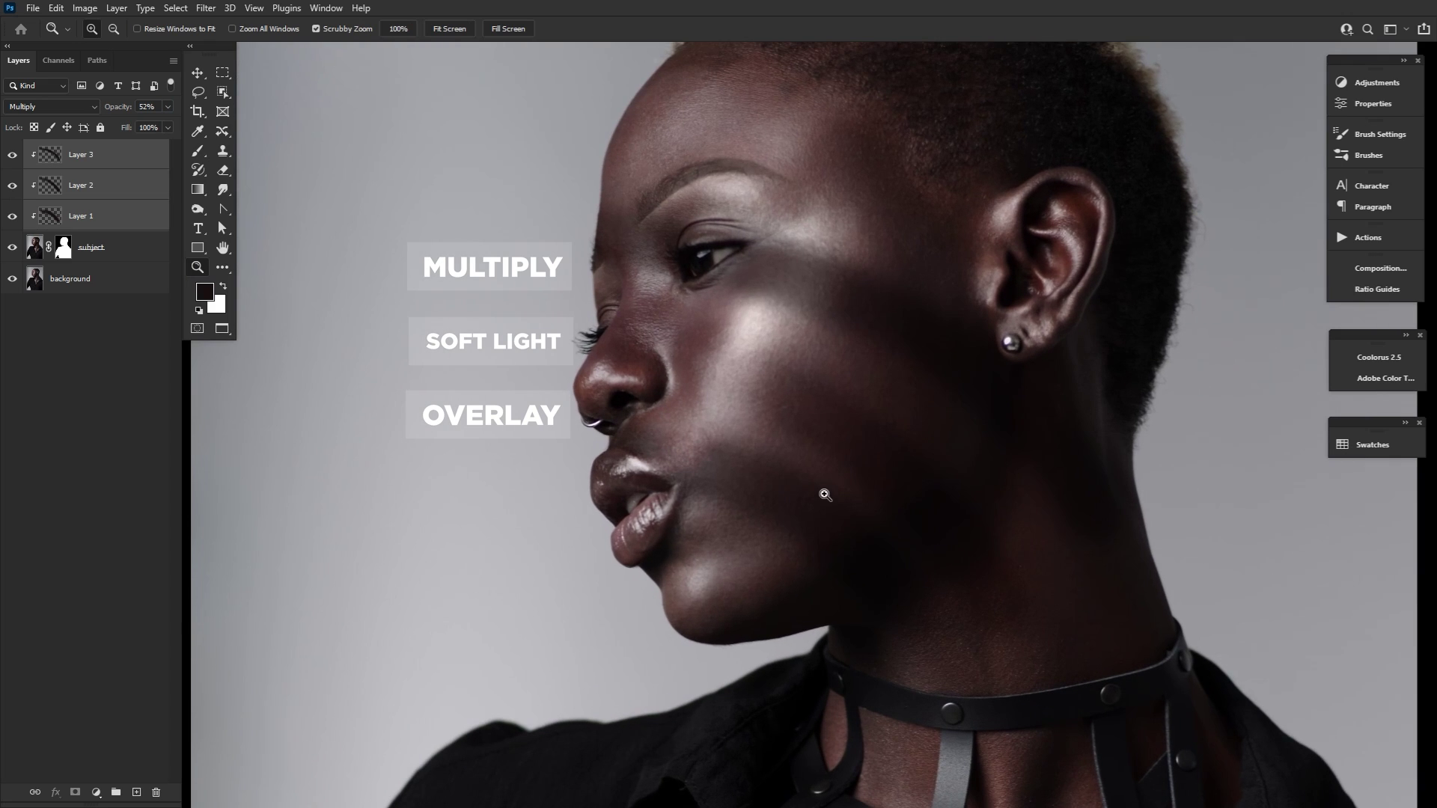
{"action": "left_click_drag", "start_coordinate": [821, 489], "coordinate": [815, 510]}
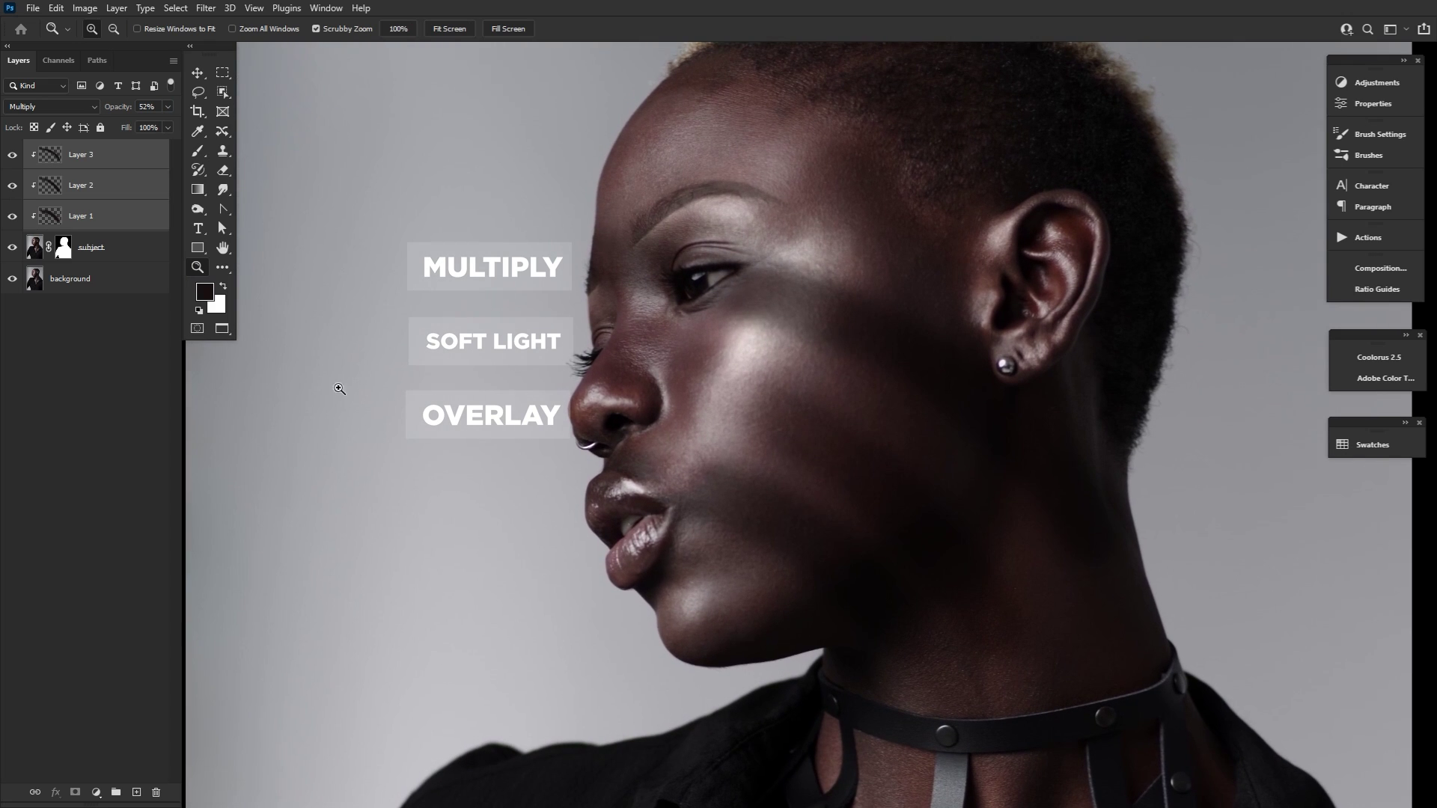
{"action": "left_click", "coordinate": [223, 249]}
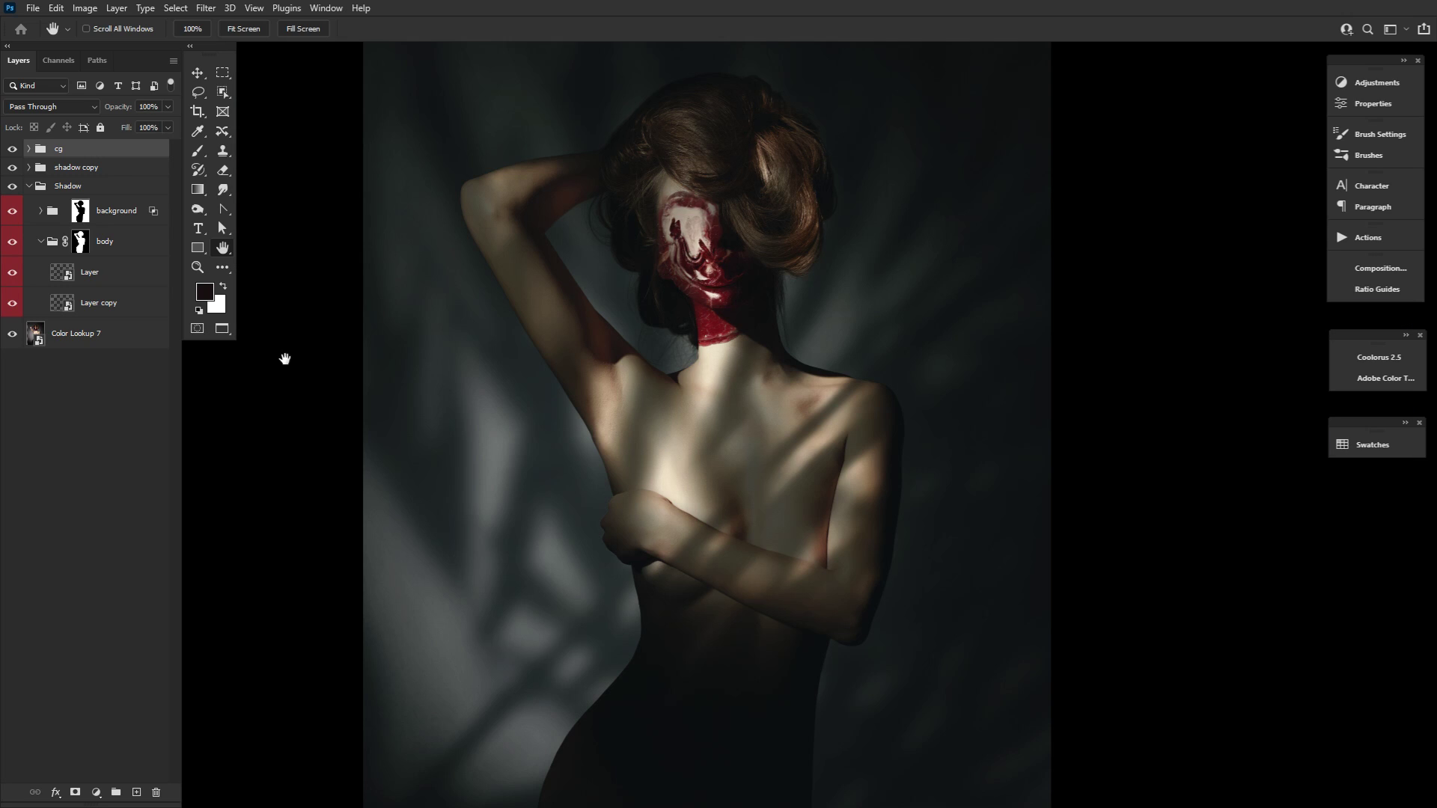
Hide the cg and shadow copy groups and select the body group inside Shadow
{"action": "left_click", "coordinate": [12, 149]}
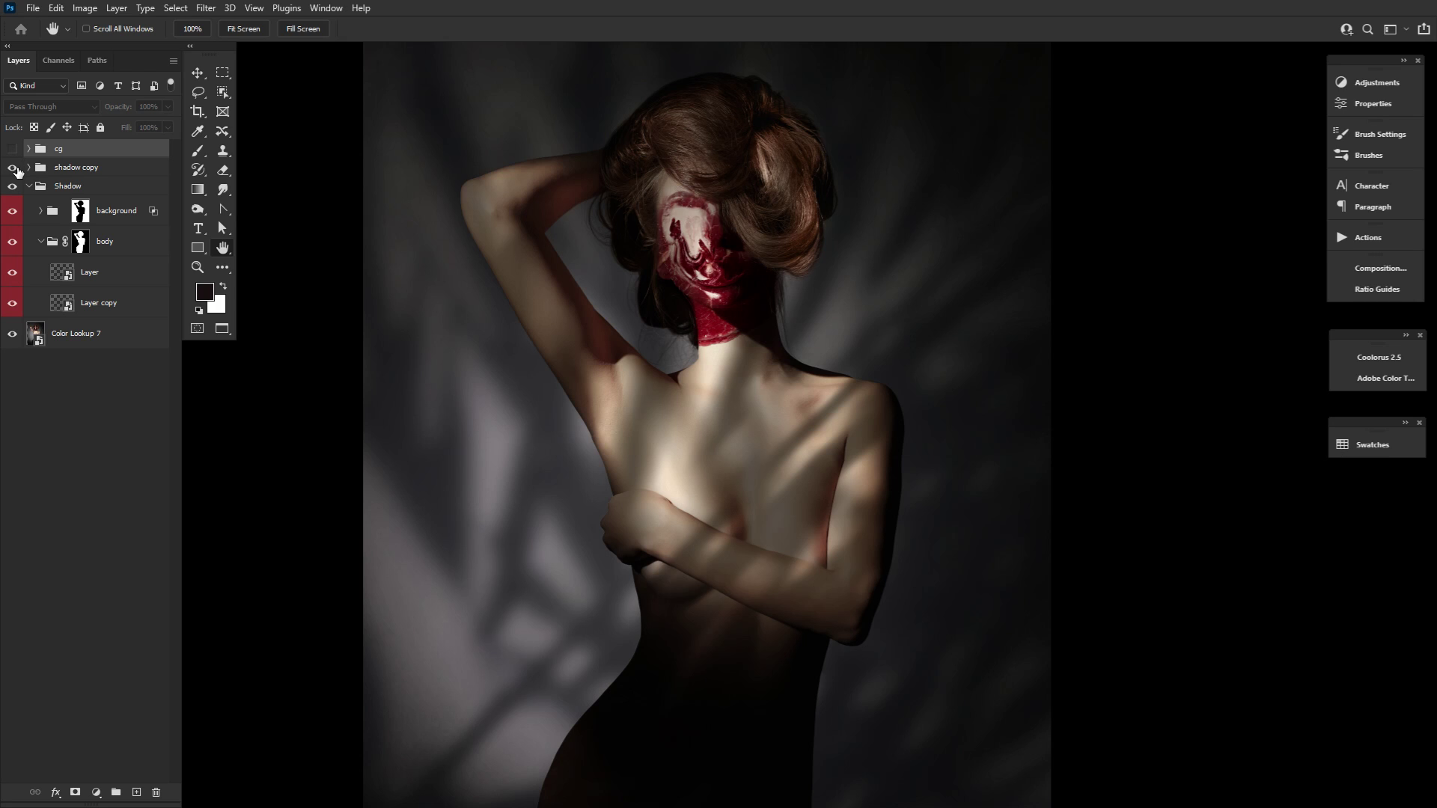
{"action": "left_click", "coordinate": [13, 169]}
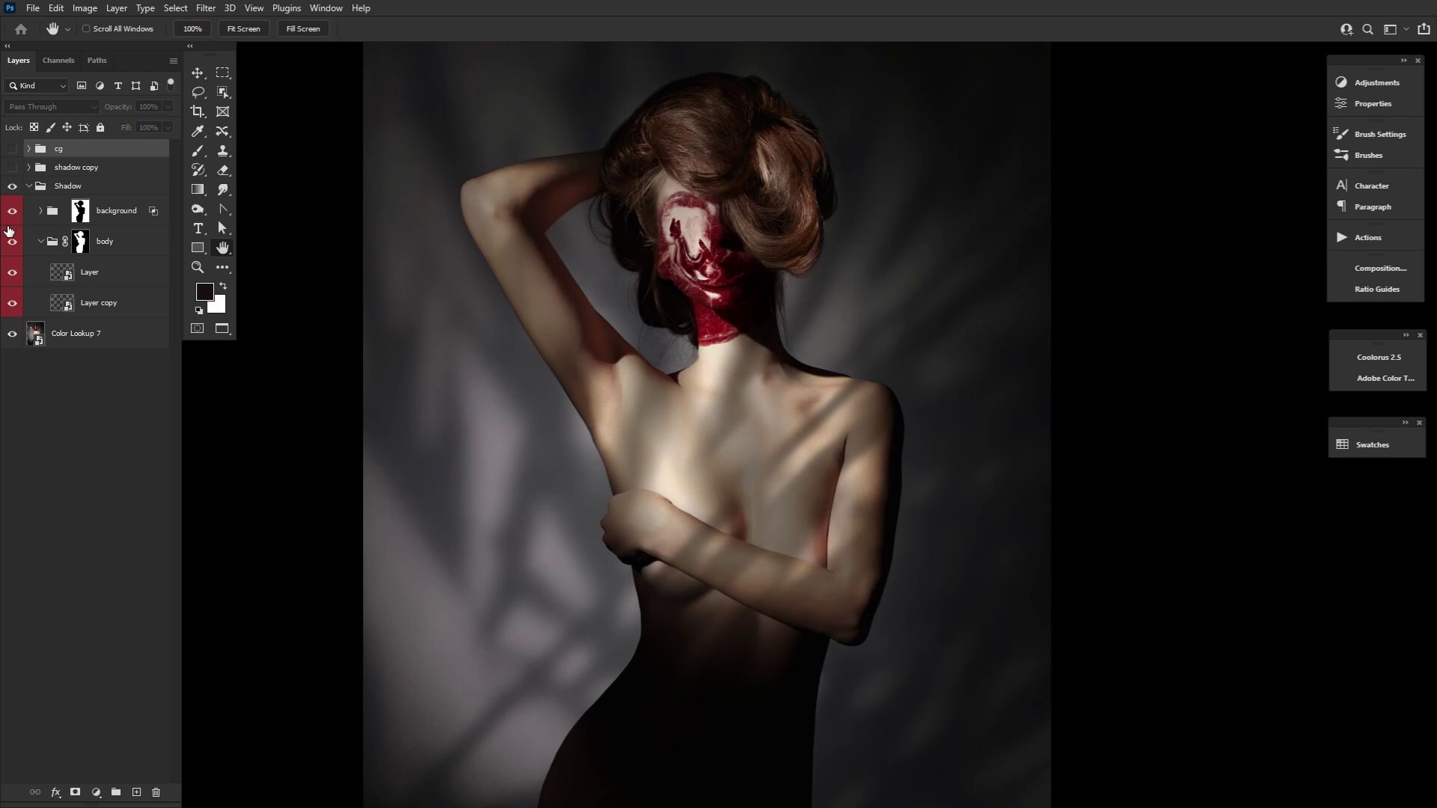
{"action": "left_click", "coordinate": [117, 249]}
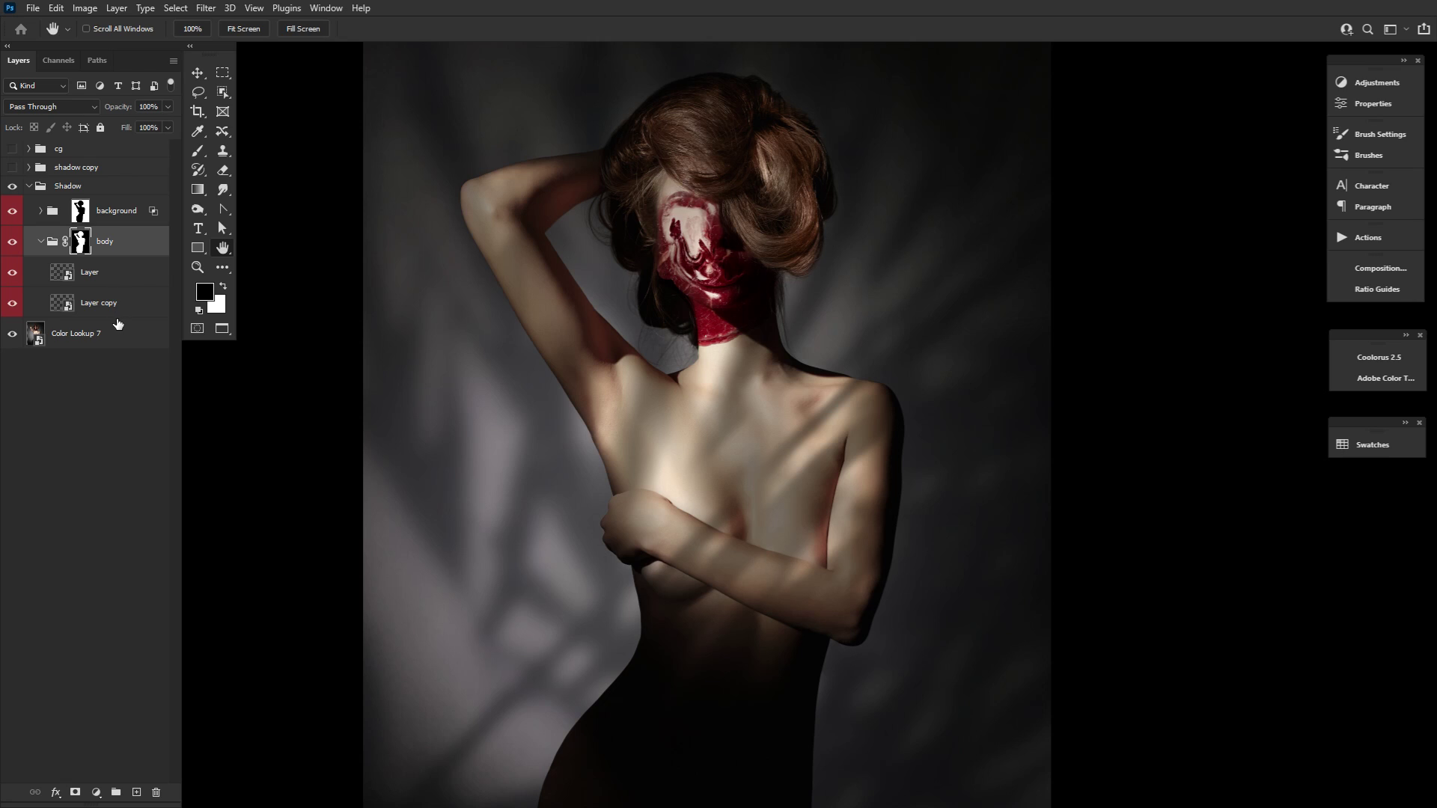
Compare the body shadow with Layer and Layer copy hidden and shown, and check each layer's blending mode
{"action": "left_click", "coordinate": [133, 283]}
{"action": "left_click", "coordinate": [12, 302]}
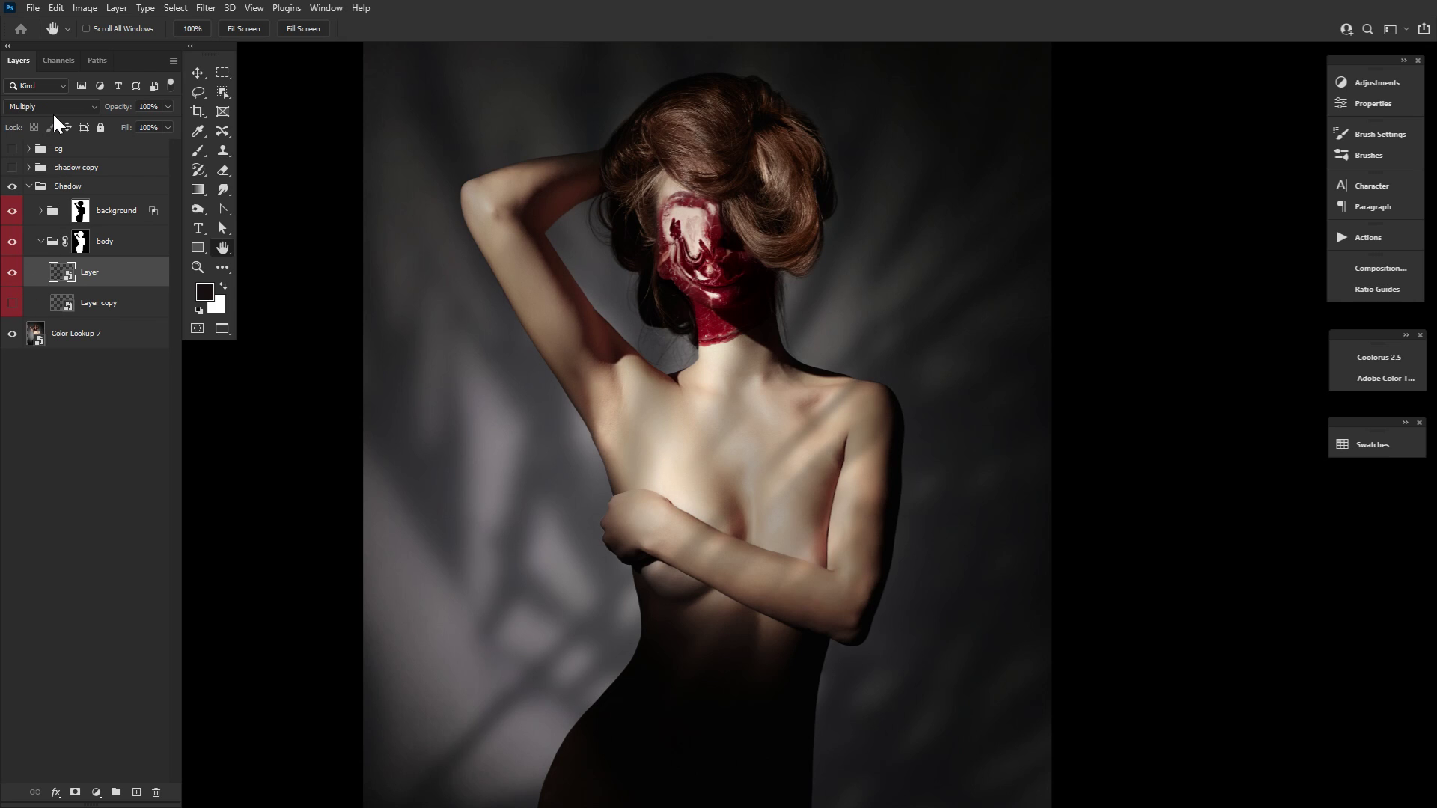
{"action": "left_click", "coordinate": [11, 273]}
{"action": "left_click", "coordinate": [9, 275]}
{"action": "left_click", "coordinate": [12, 303]}
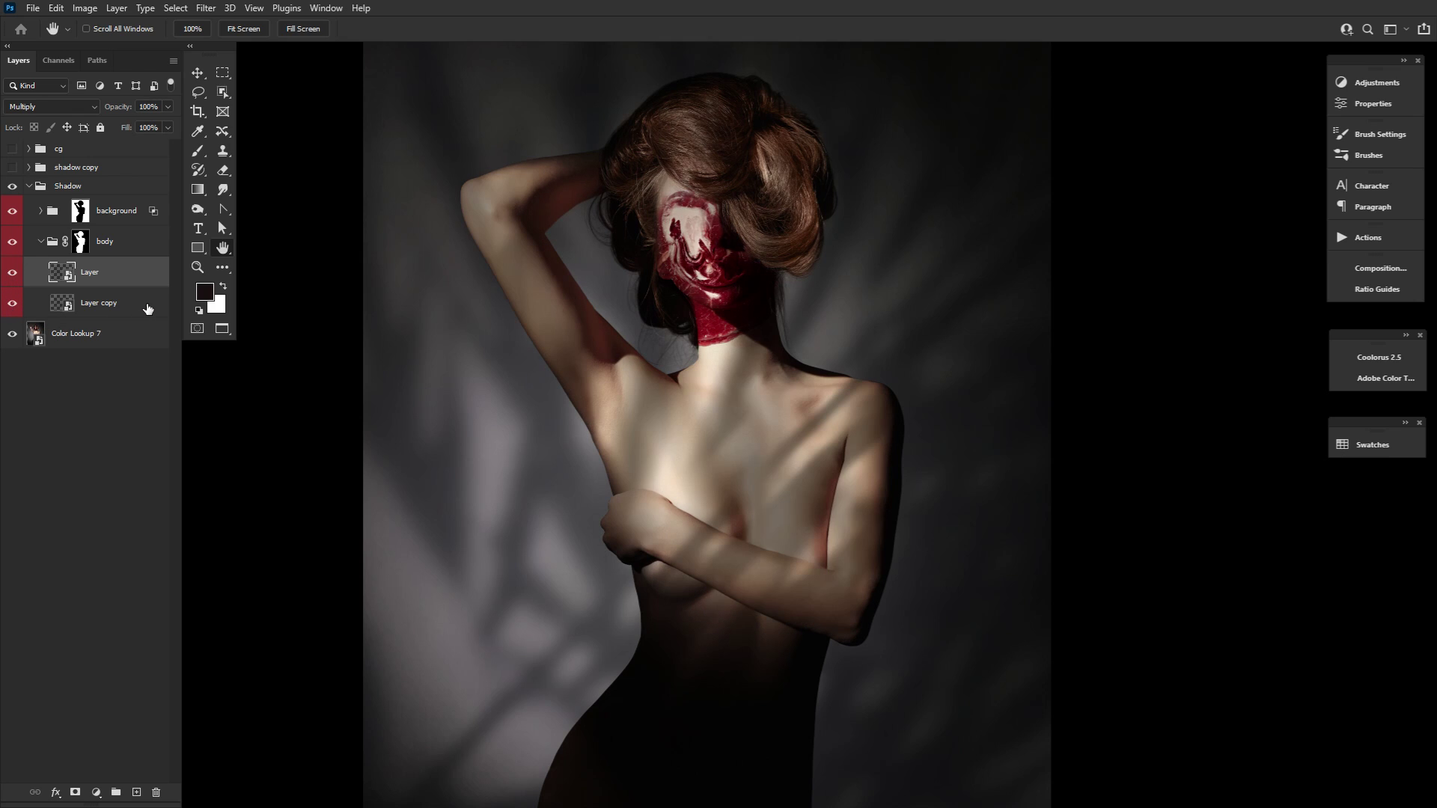
{"action": "left_click", "coordinate": [146, 308]}
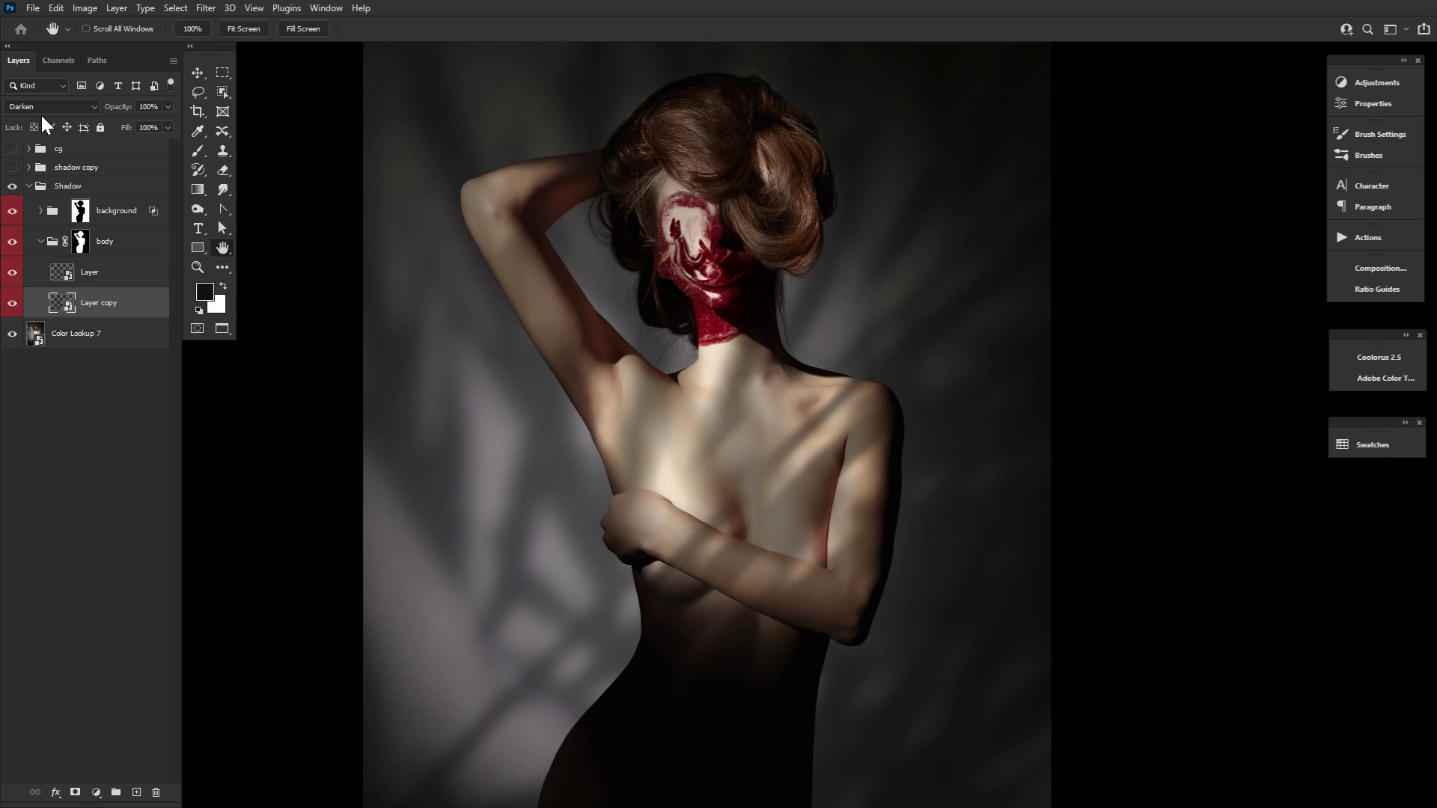
Add a new layer at the top of the Shadow group and set its blending mode to Darken
{"action": "left_click", "coordinate": [118, 189]}
{"action": "left_click", "coordinate": [136, 793]}
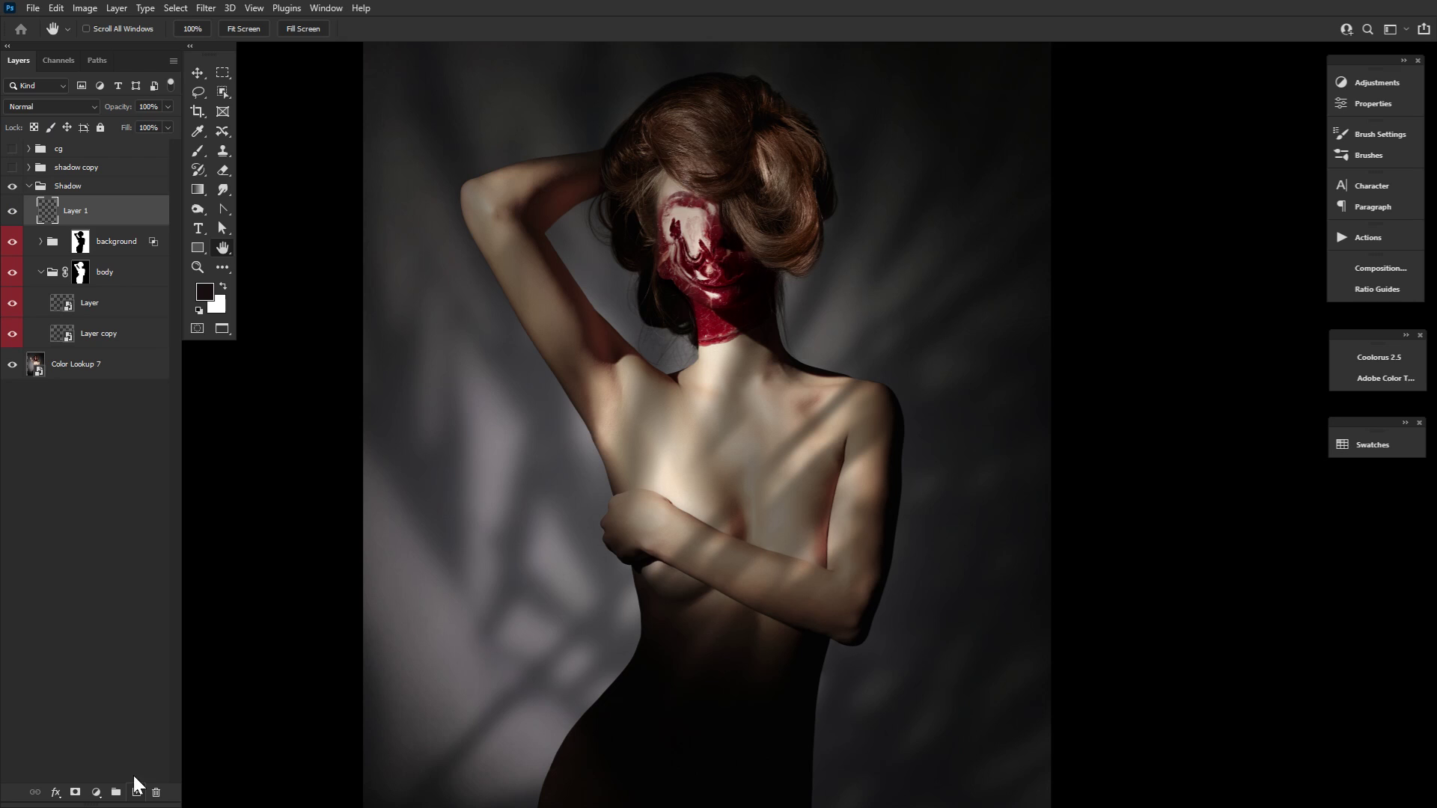
{"action": "left_click", "coordinate": [39, 106]}
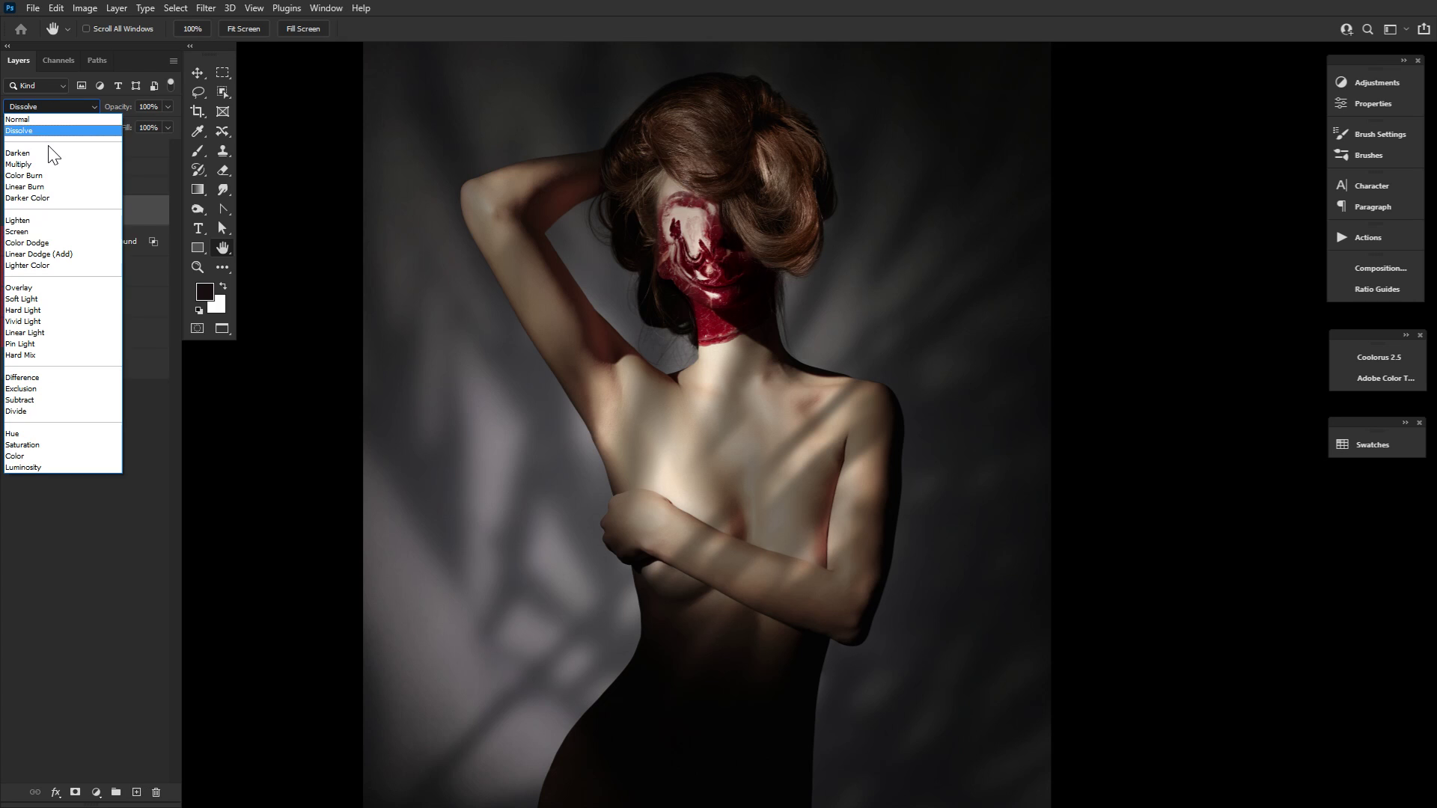
{"action": "left_click", "coordinate": [52, 154]}
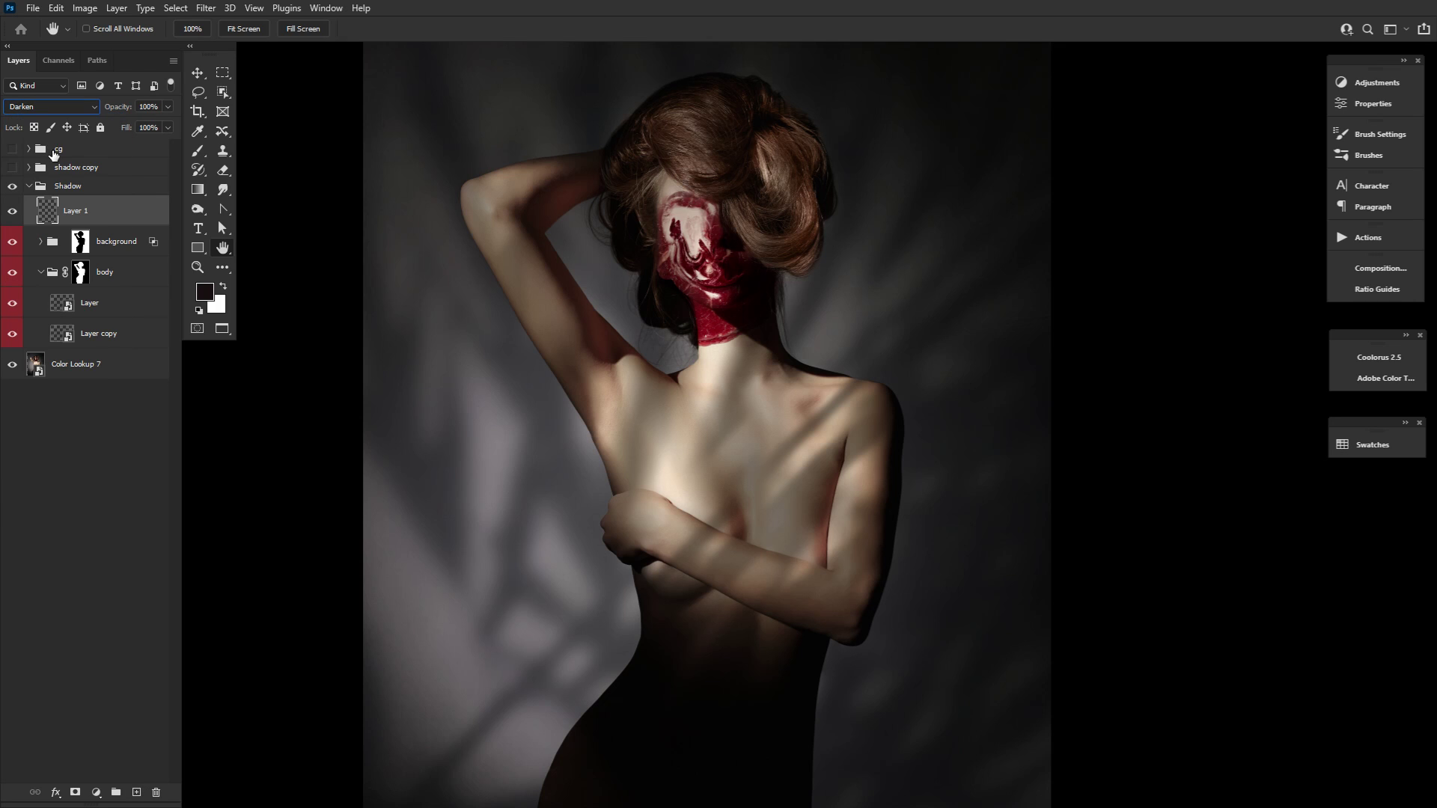
Sample the skin tone #a18f78 from the chest as foreground color and brush it broadly across the torso on the Darken layer
{"action": "left_click", "coordinate": [205, 292]}
{"action": "left_click", "coordinate": [674, 419]}
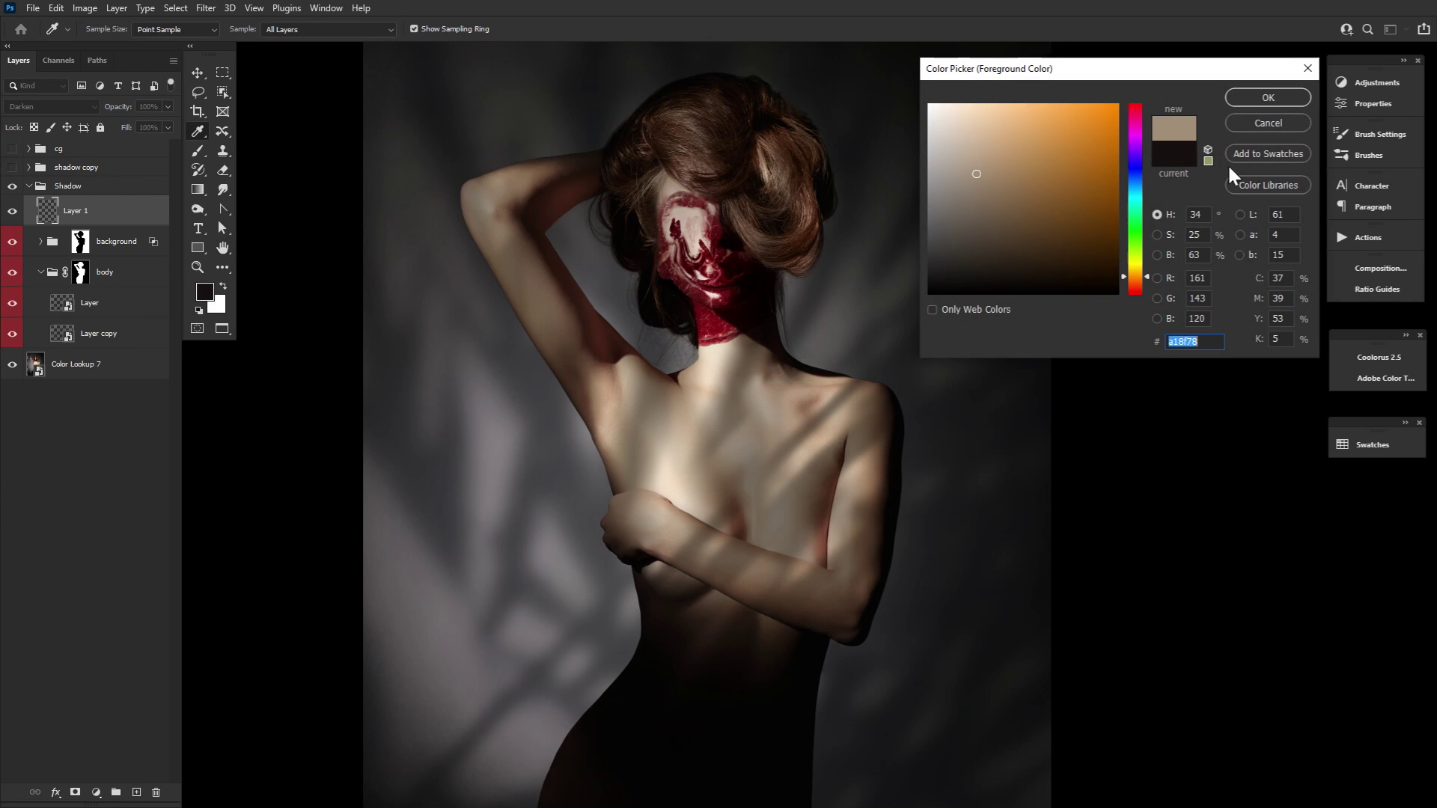
{"action": "left_click", "coordinate": [1268, 97]}
{"action": "left_click", "coordinate": [197, 152]}
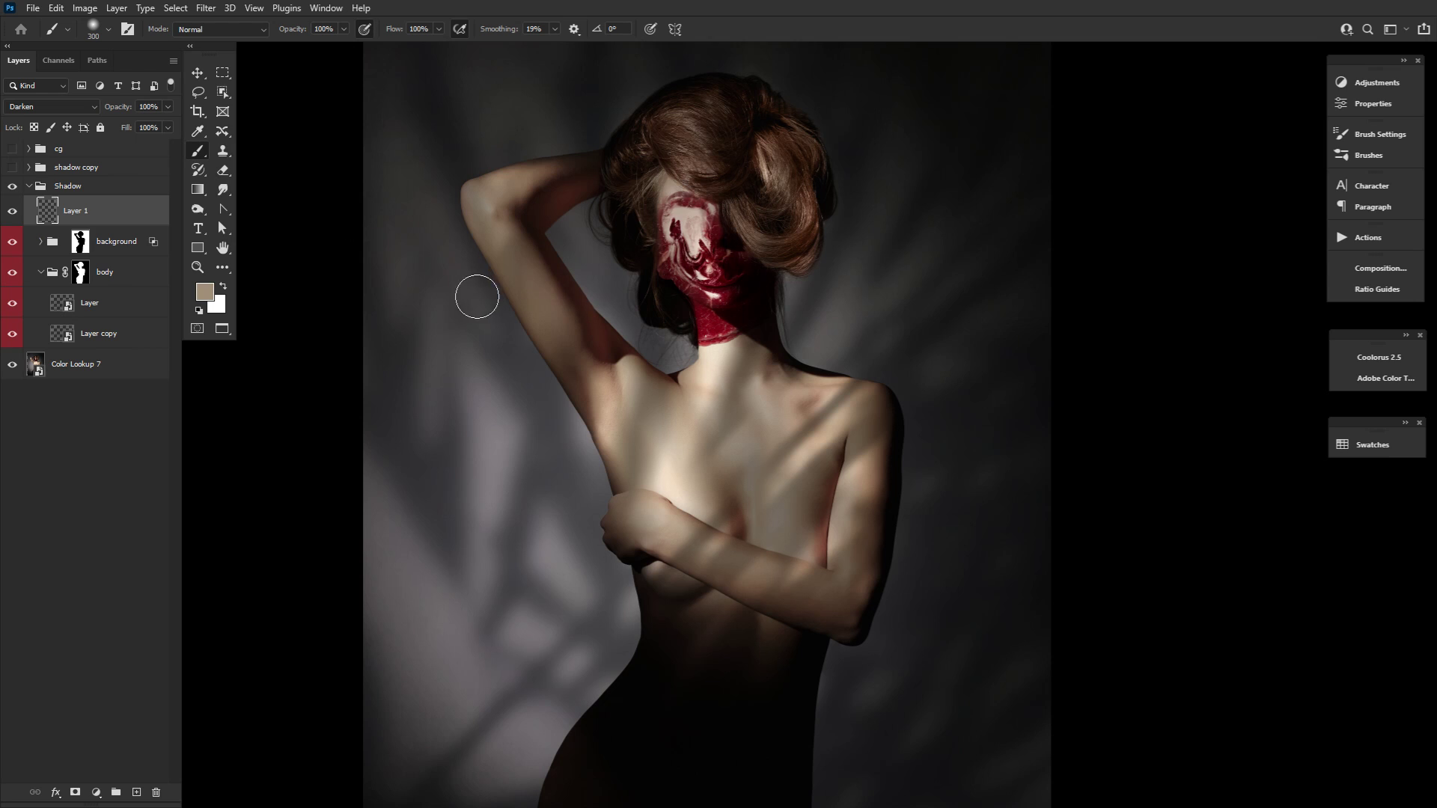
{"action": "mouse_move", "coordinate": [477, 296]}
{"action": "left_mouse_down"}
{"action": "mouse_move", "coordinate": [551, 384]}
{"action": "mouse_move", "coordinate": [1058, 476]}
{"action": "mouse_move", "coordinate": [926, 513]}
{"action": "left_mouse_up"}
{"action": "left_click_drag", "start_coordinate": [674, 483], "coordinate": [681, 569]}
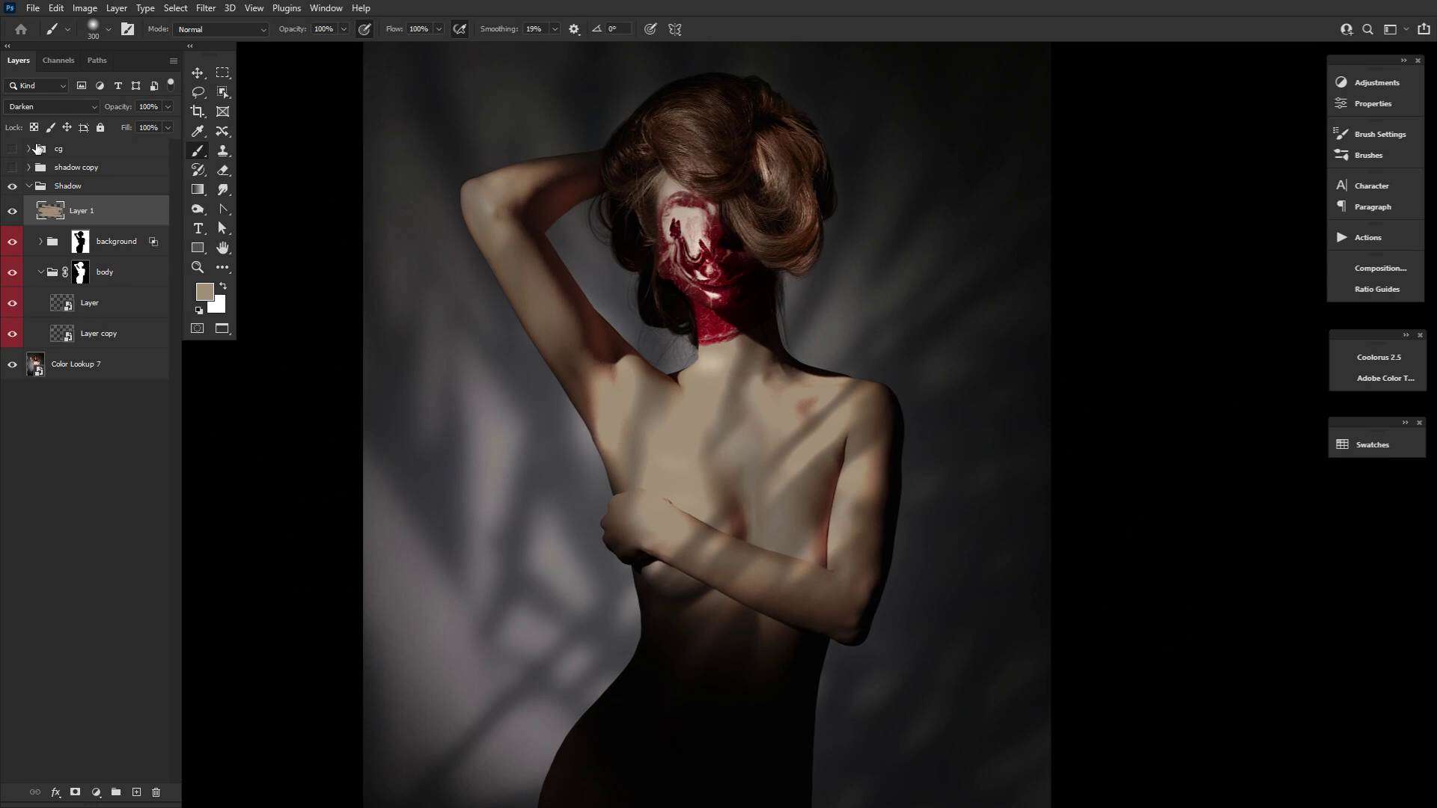
Adjust the brightness of the painted Darken layer with Brightness/Contrast
{"action": "left_click", "coordinate": [85, 8]}
{"action": "mouse_move", "coordinate": [105, 45]}
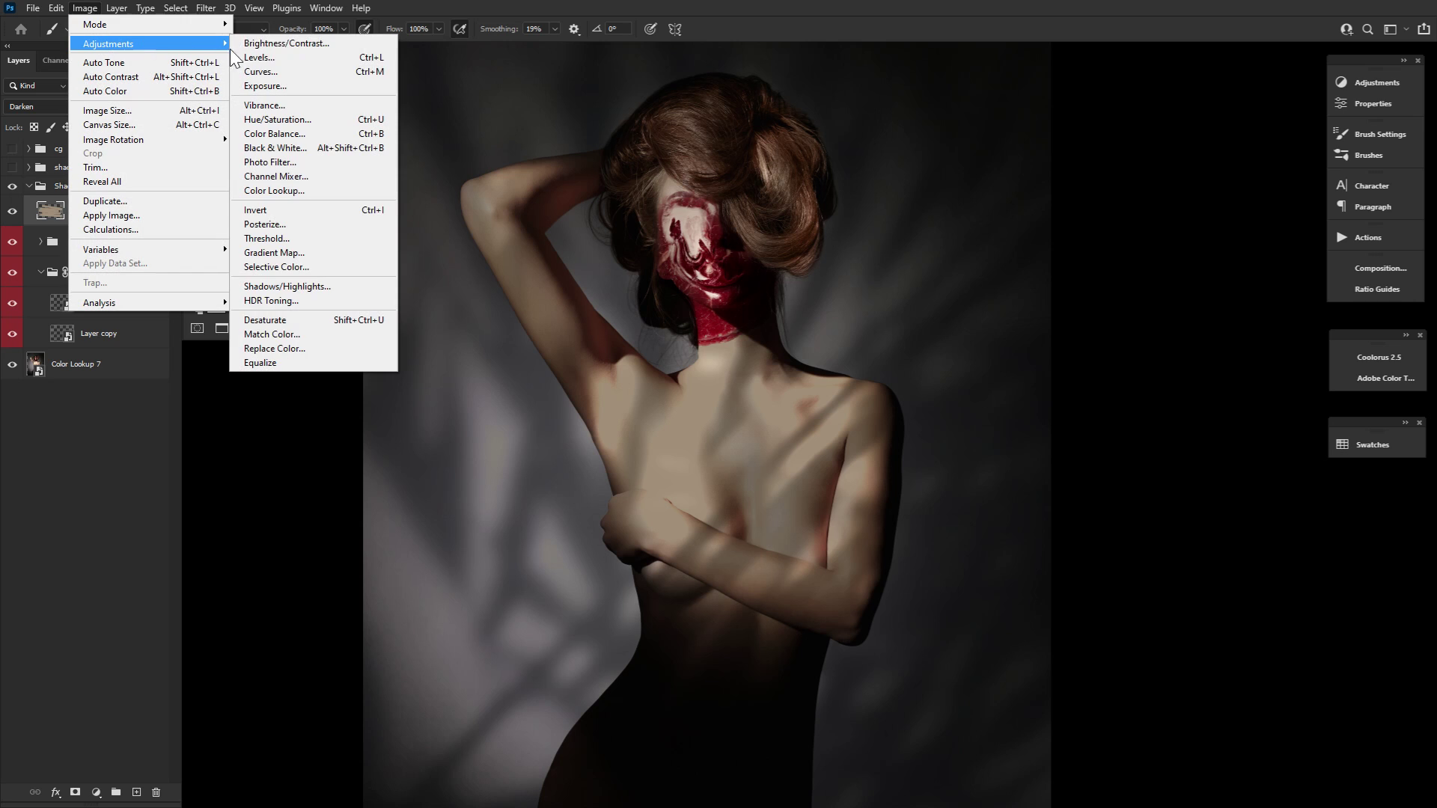
{"action": "left_click", "coordinate": [265, 44]}
{"action": "left_click_drag", "start_coordinate": [680, 266], "coordinate": [620, 293]}
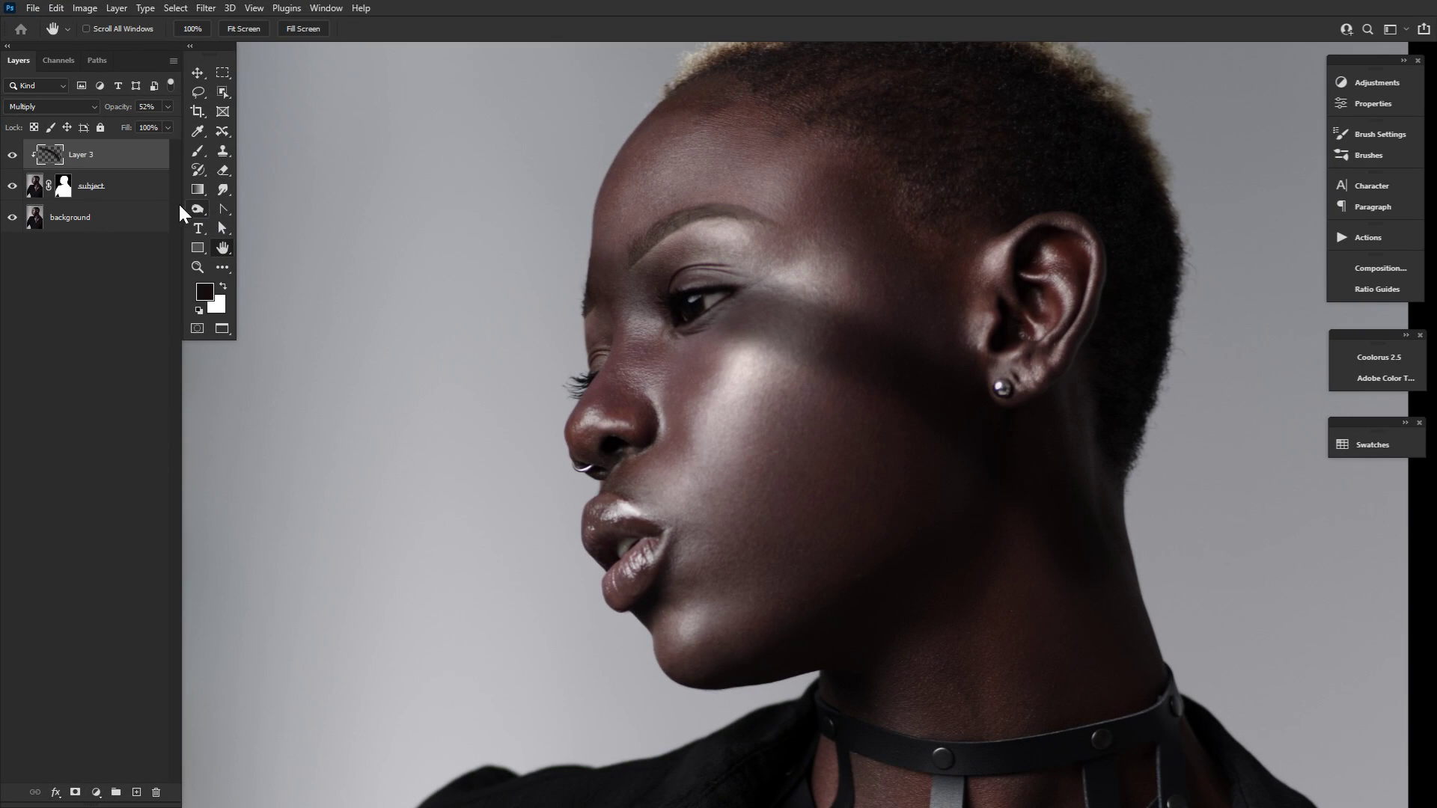
Duplicate Layer 3 beneath itself and set the copy's blending mode to Darken
{"action": "left_click_drag", "start_coordinate": [119, 162], "coordinate": [125, 173]}
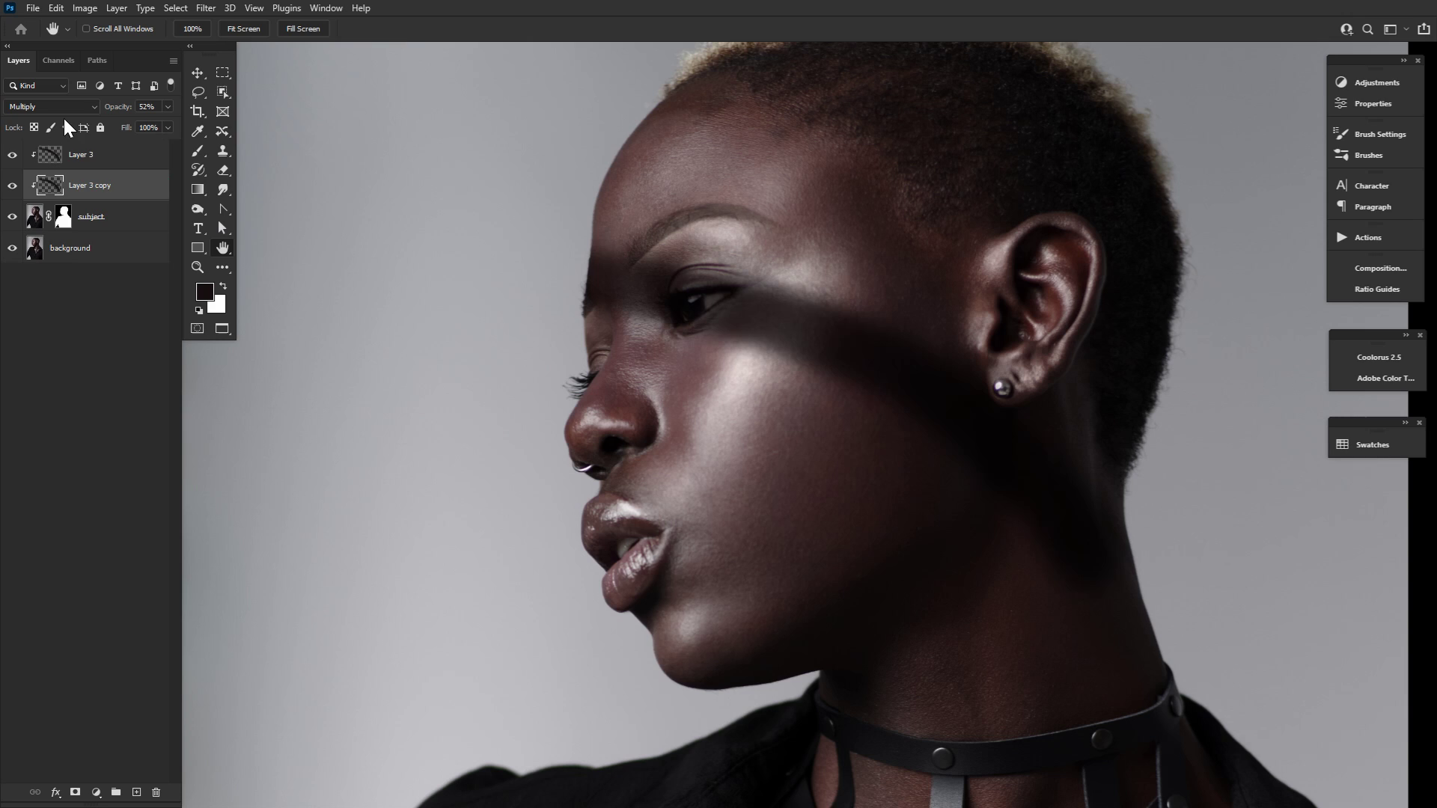
{"action": "left_click", "coordinate": [52, 106]}
{"action": "left_click", "coordinate": [52, 153]}
Raise the brightness of Layer 3 copy to 60 with Brightness/Contrast
{"action": "left_click", "coordinate": [91, 9]}
{"action": "mouse_move", "coordinate": [152, 44]}
{"action": "left_click", "coordinate": [268, 43]}
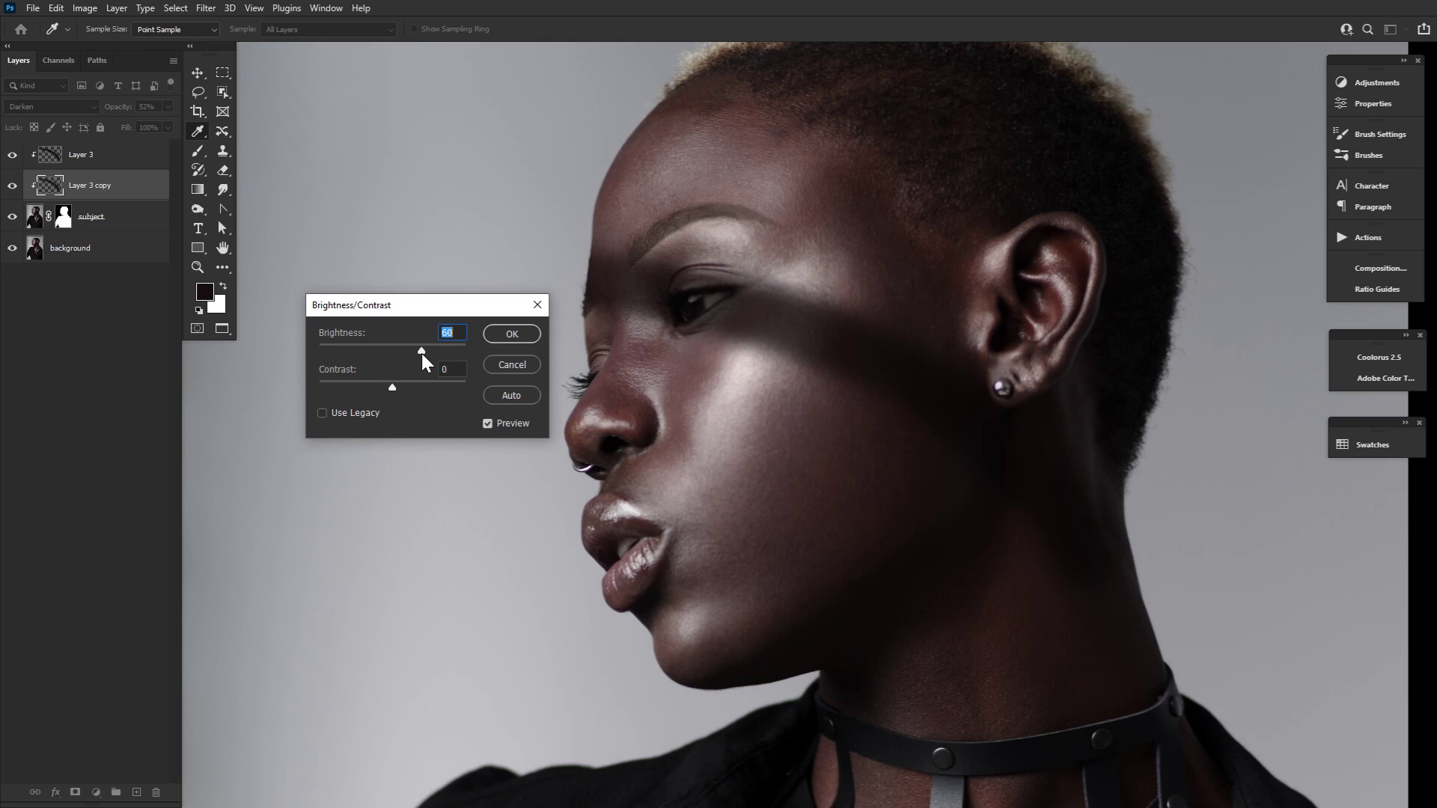
{"action": "left_click", "coordinate": [495, 338]}
{"action": "key", "text": "h"}
Compare the face shadow with Layer 3 copy hidden and shown
{"action": "left_click", "coordinate": [13, 185]}
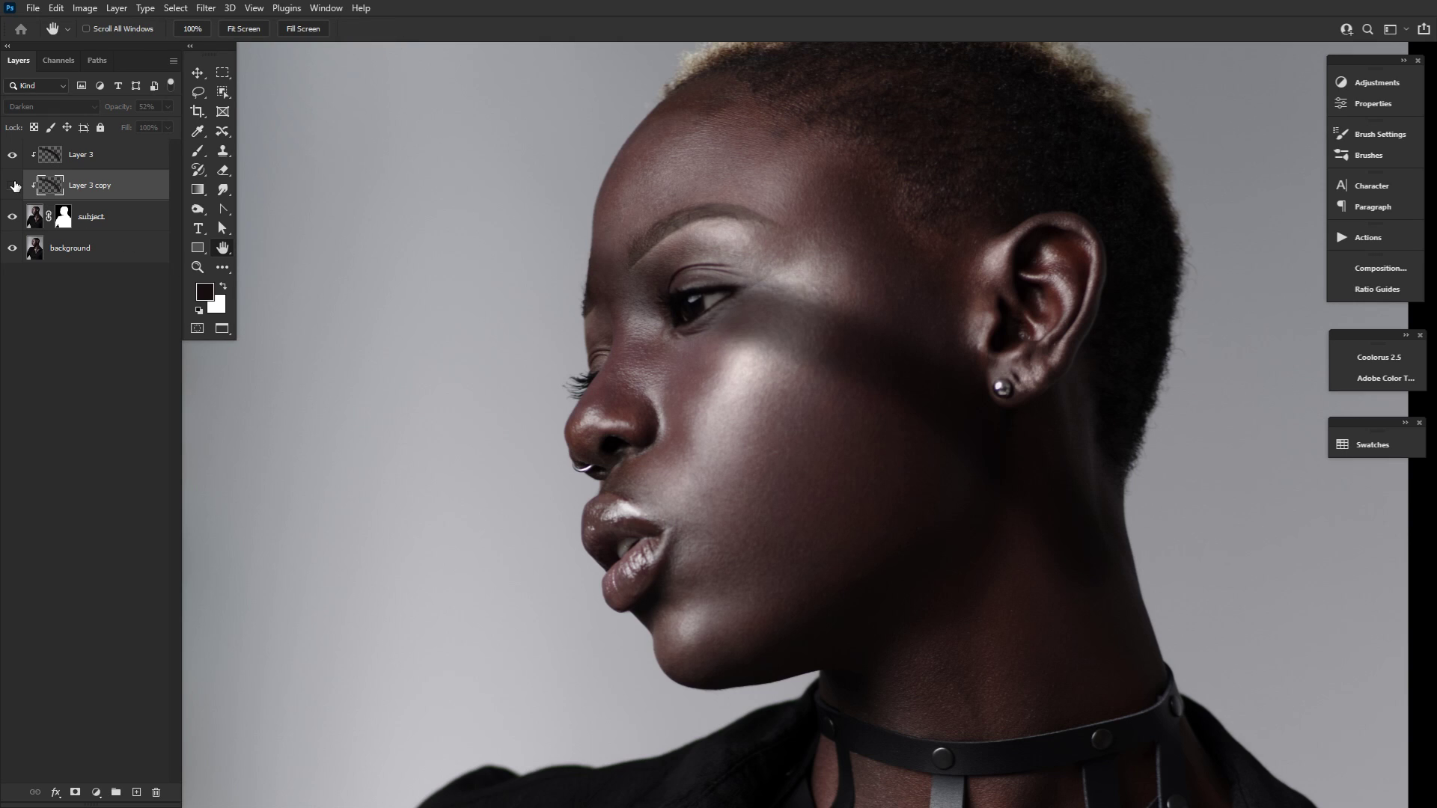
{"action": "left_click", "coordinate": [13, 186]}
{"action": "left_click", "coordinate": [13, 186]}
{"action": "left_click", "coordinate": [13, 186]}
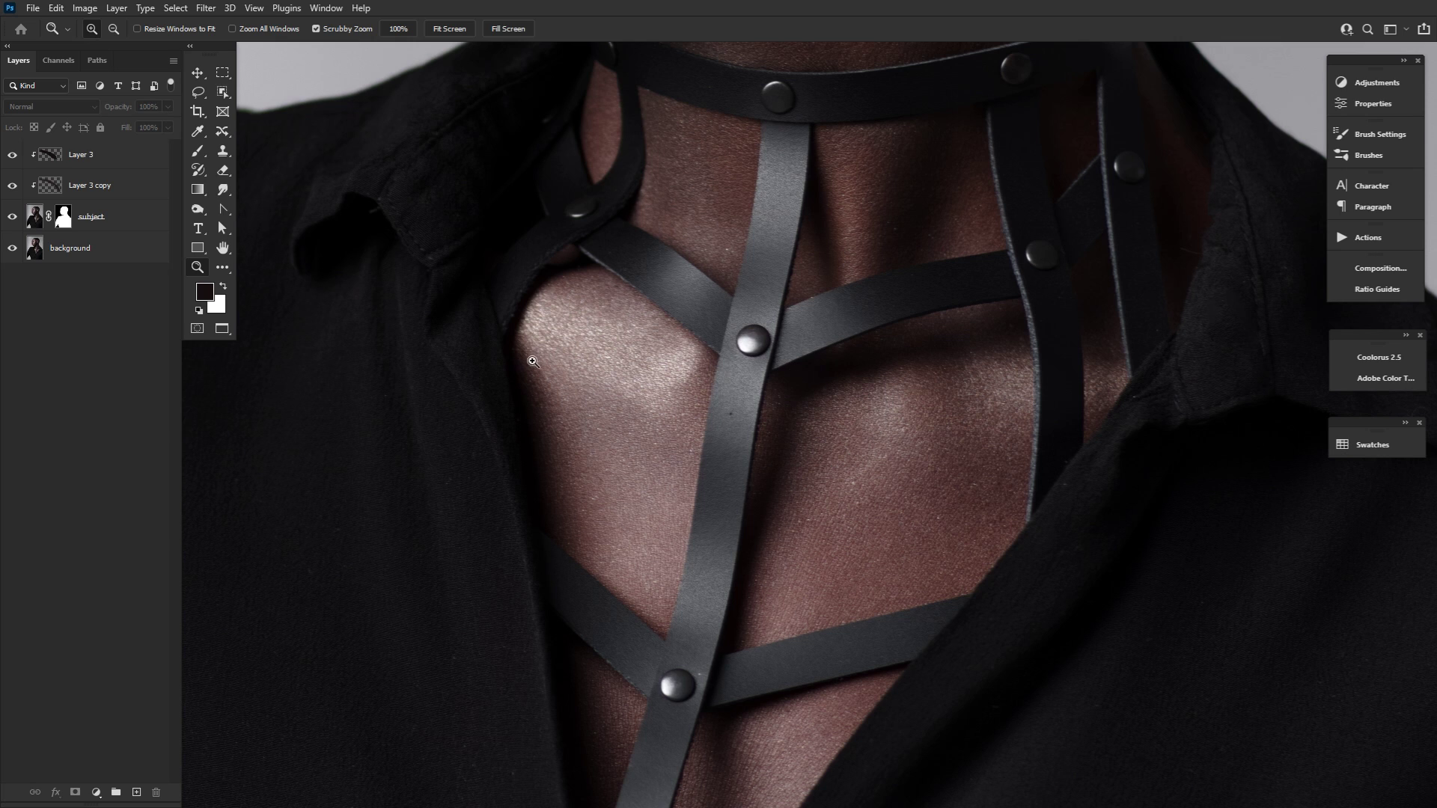
In Layer 3's blending options, split the Blend If black point for Underlying Layer to 3 / 28
{"action": "left_click_drag", "start_coordinate": [536, 358], "coordinate": [479, 380]}
{"action": "left_click_drag", "start_coordinate": [430, 175], "coordinate": [444, 173]}
{"action": "left_click_drag", "start_coordinate": [445, 174], "coordinate": [646, 542]}
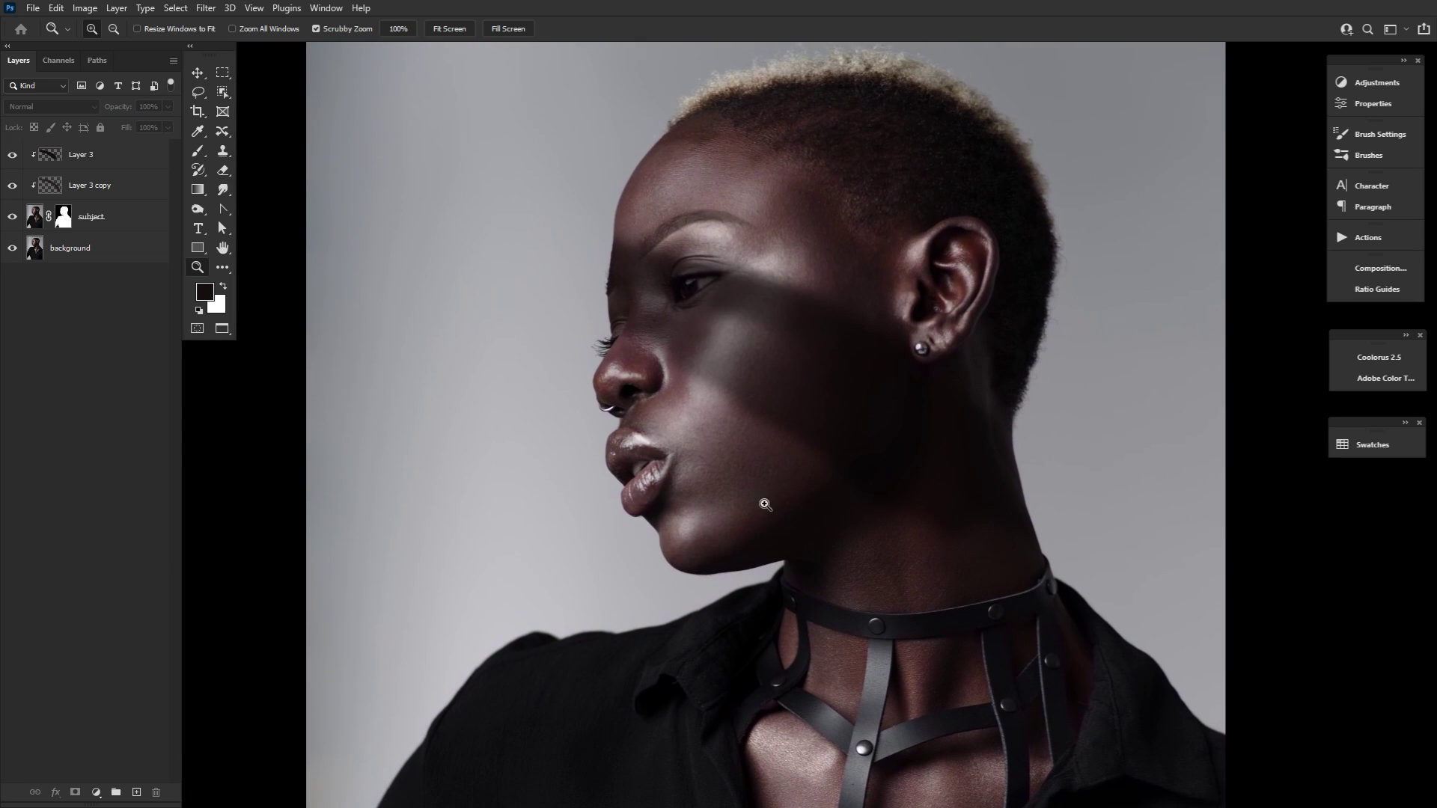
{"action": "left_click", "coordinate": [223, 249]}
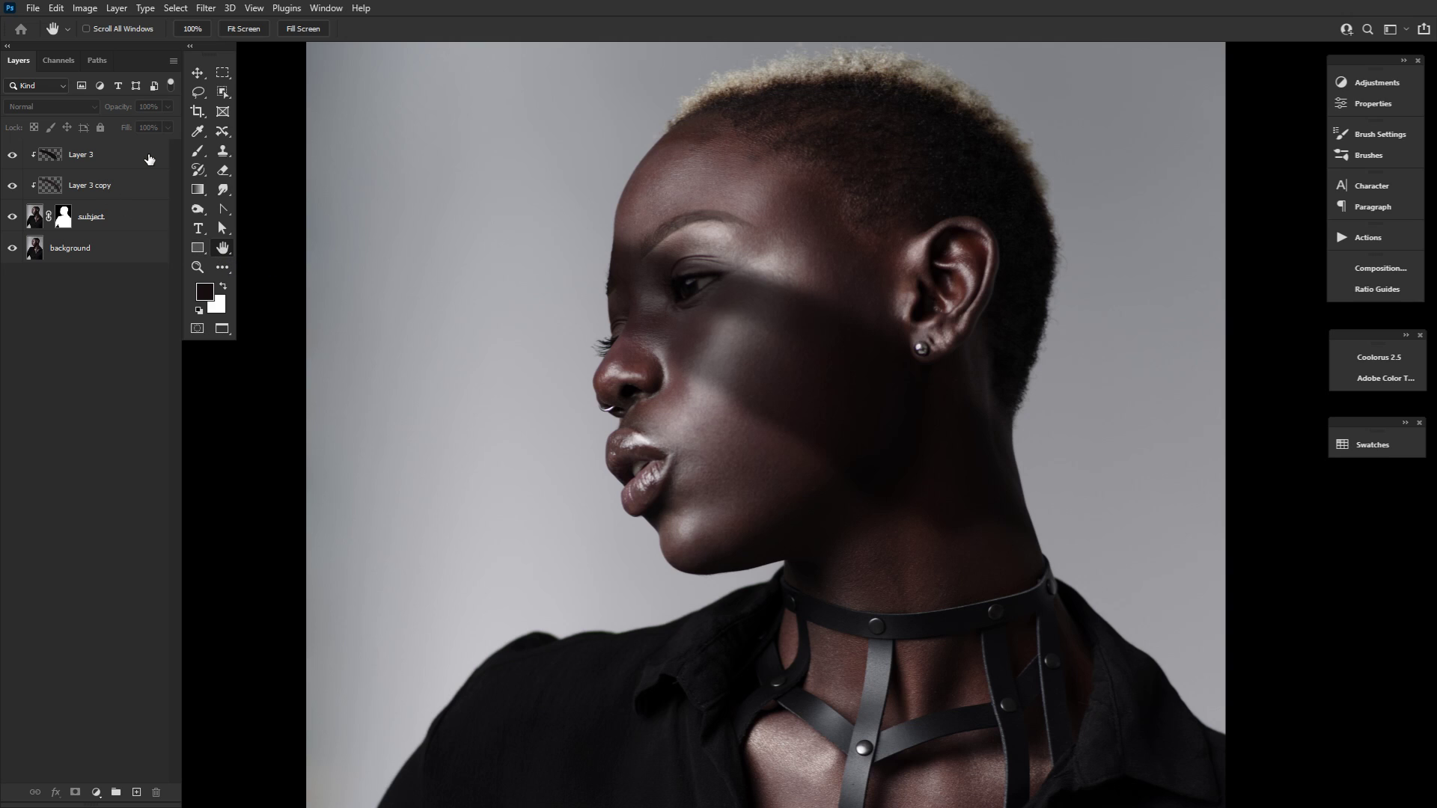
{"action": "left_click", "coordinate": [150, 159]}
{"action": "double_click", "coordinate": [150, 159]}
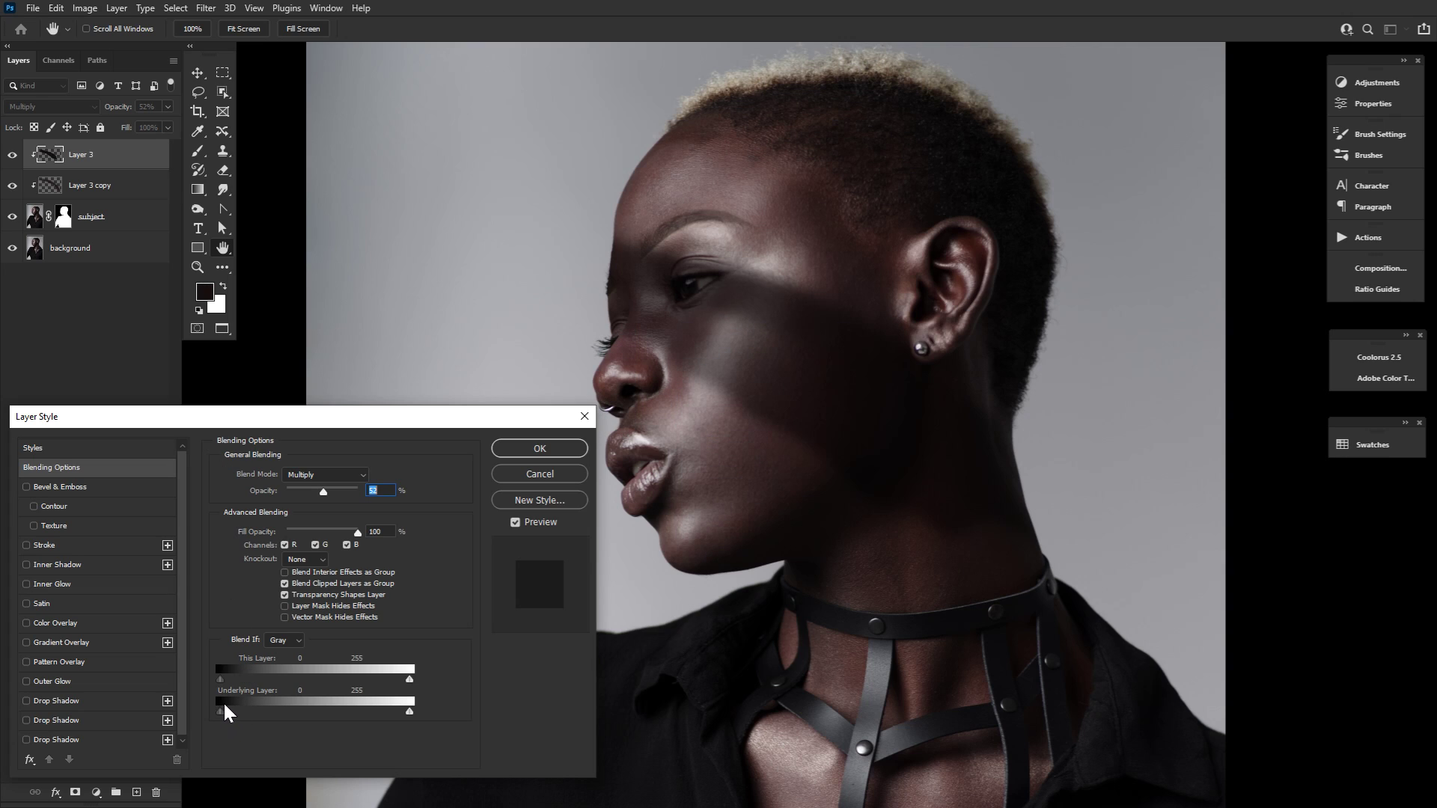
{"action": "mouse_move", "coordinate": [225, 706]}
{"action": "left_mouse_down"}
{"action": "mouse_move", "coordinate": [245, 710]}
{"action": "mouse_move", "coordinate": [222, 711]}
{"action": "left_mouse_up"}
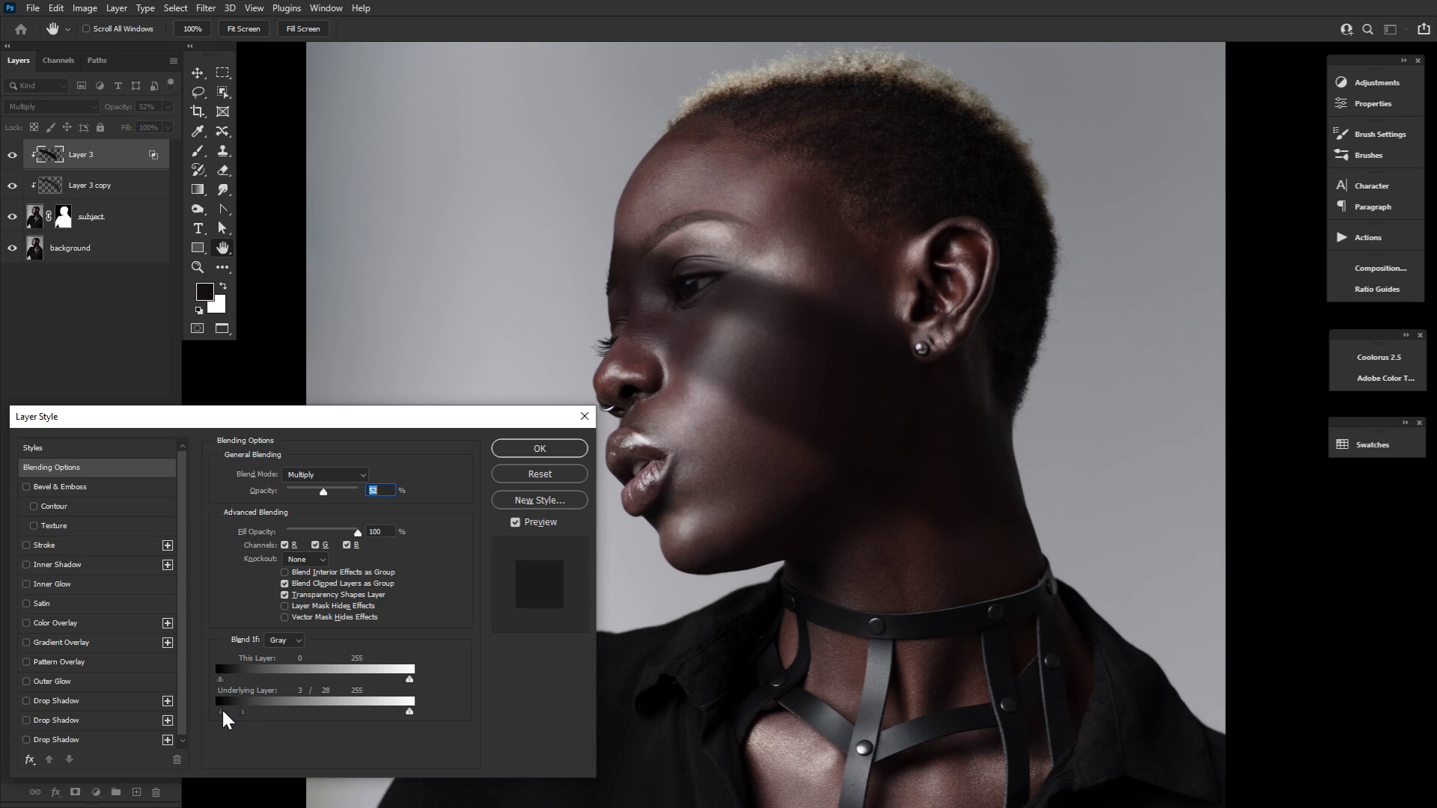
Preview the portrait with and without the Blend If change and apply it to Layer 3
{"action": "left_click", "coordinate": [526, 518]}
{"action": "left_click", "coordinate": [526, 518]}
{"action": "left_click", "coordinate": [527, 521]}
{"action": "left_click", "coordinate": [526, 521]}
{"action": "left_click", "coordinate": [540, 448]}
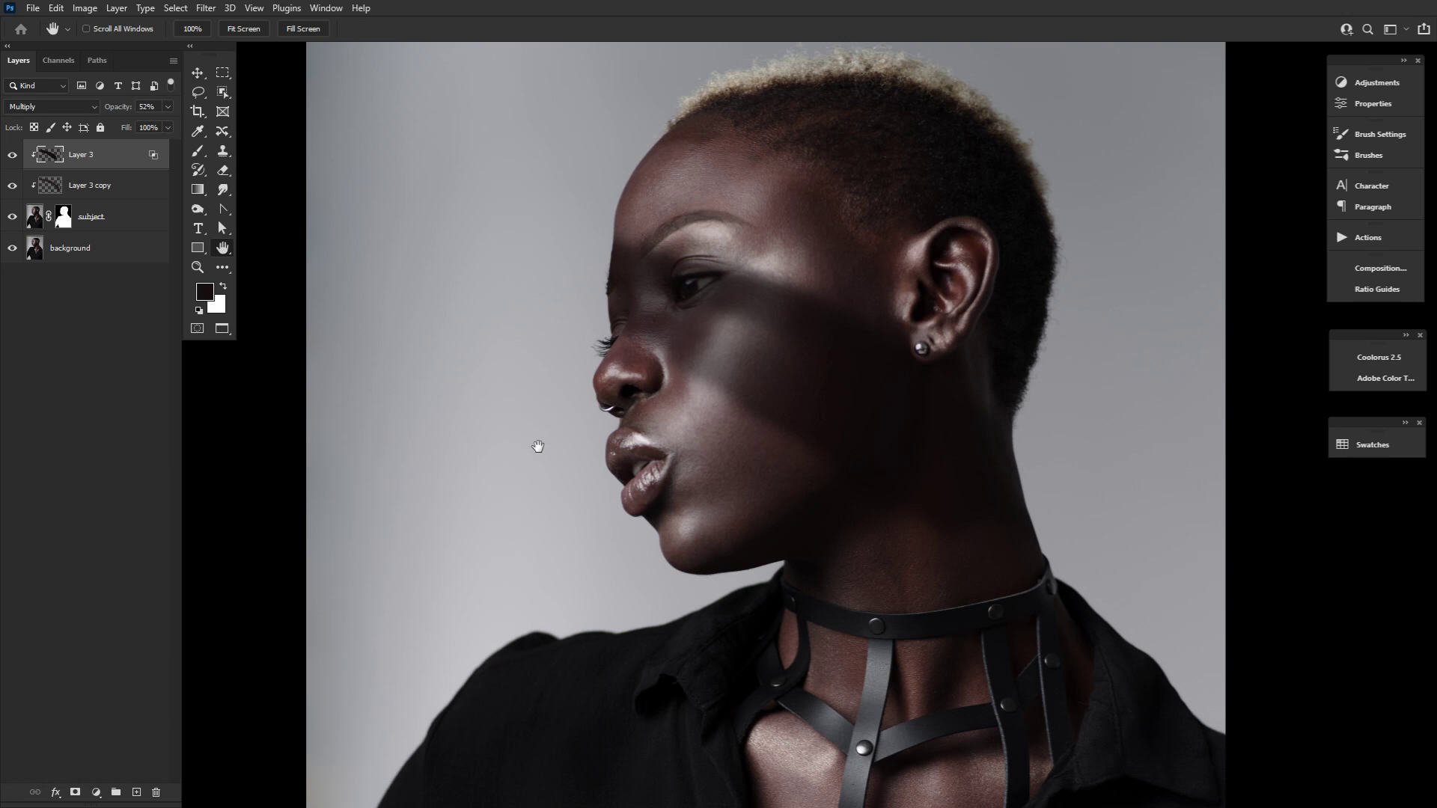
Hide Layer 3 copy and compare the portrait with Layer 3 hidden and shown
{"action": "left_click", "coordinate": [14, 187]}
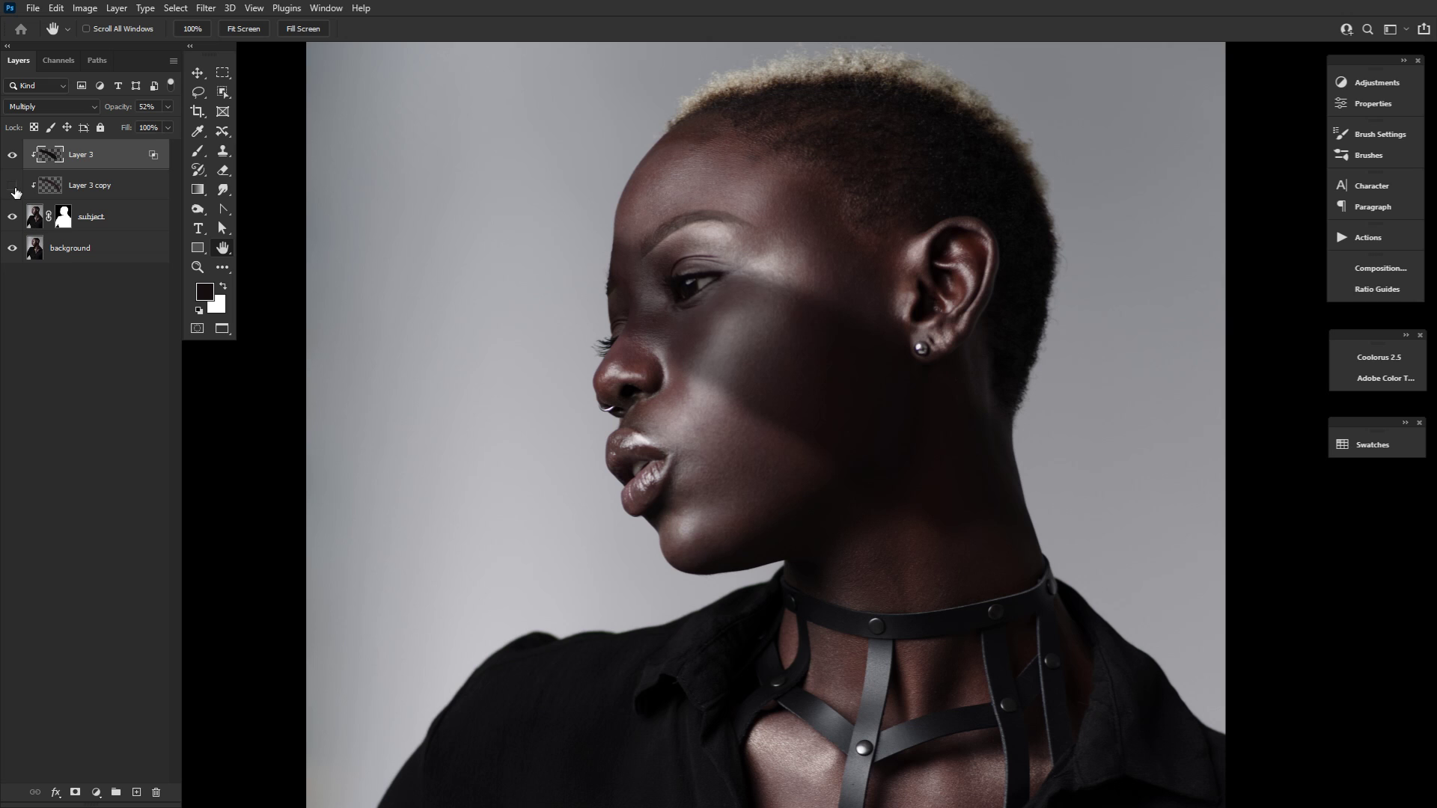
{"action": "left_click", "coordinate": [13, 155]}
{"action": "left_click", "coordinate": [13, 156]}
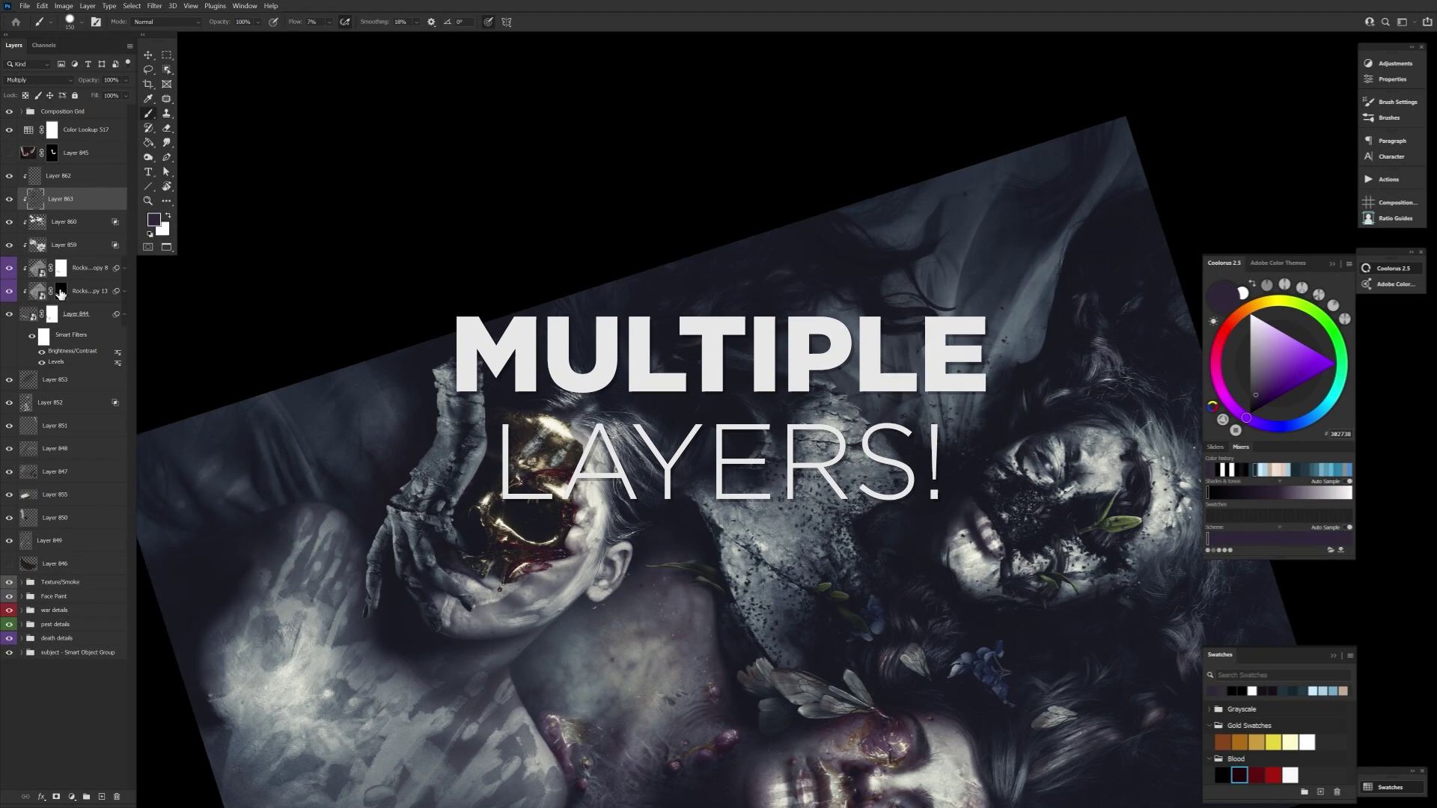
Adjust the Blend If settings of Layer 864 in its blending options
{"action": "right_click", "coordinate": [100, 181]}
{"action": "left_click", "coordinate": [123, 186]}
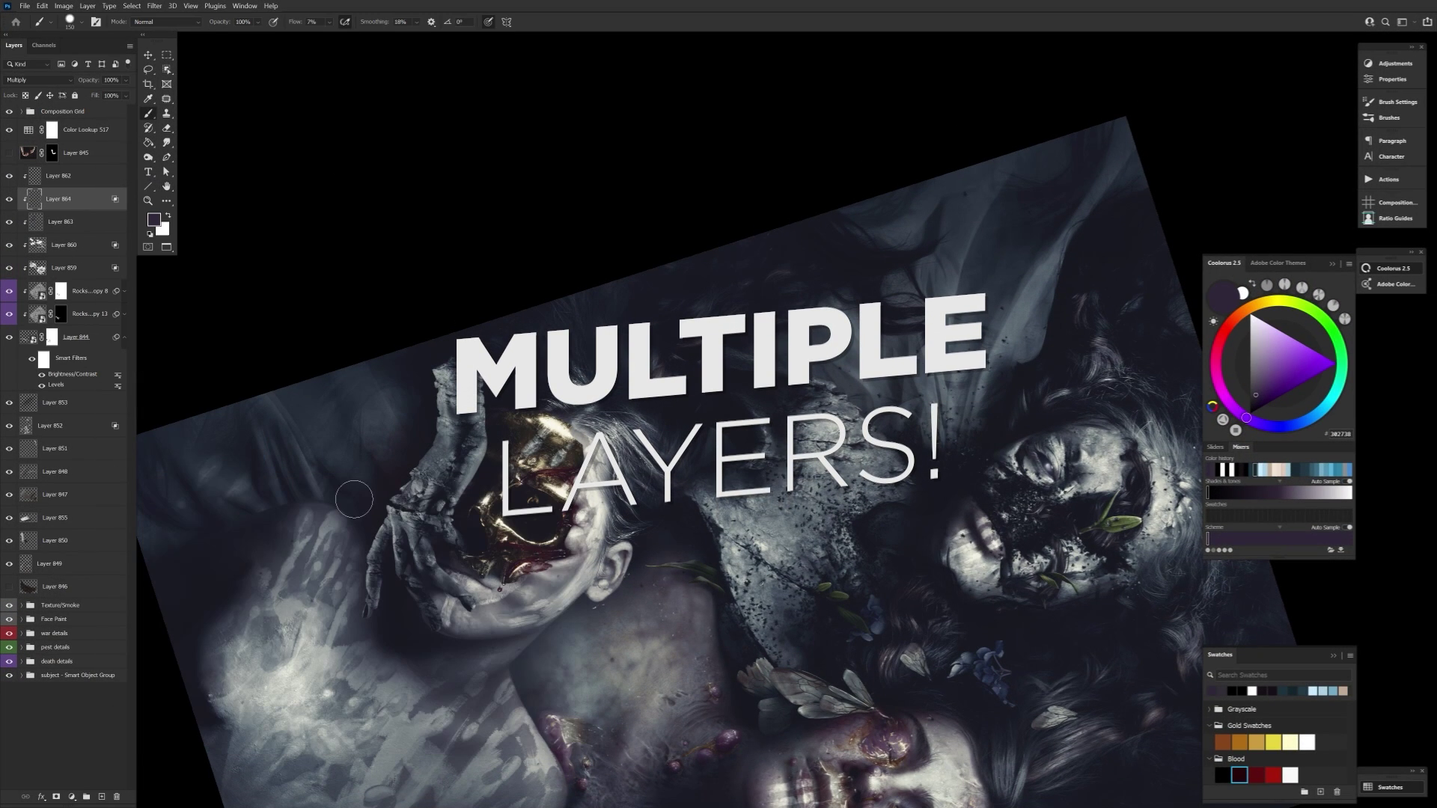
{"action": "left_click_drag", "start_coordinate": [356, 502], "coordinate": [442, 479]}
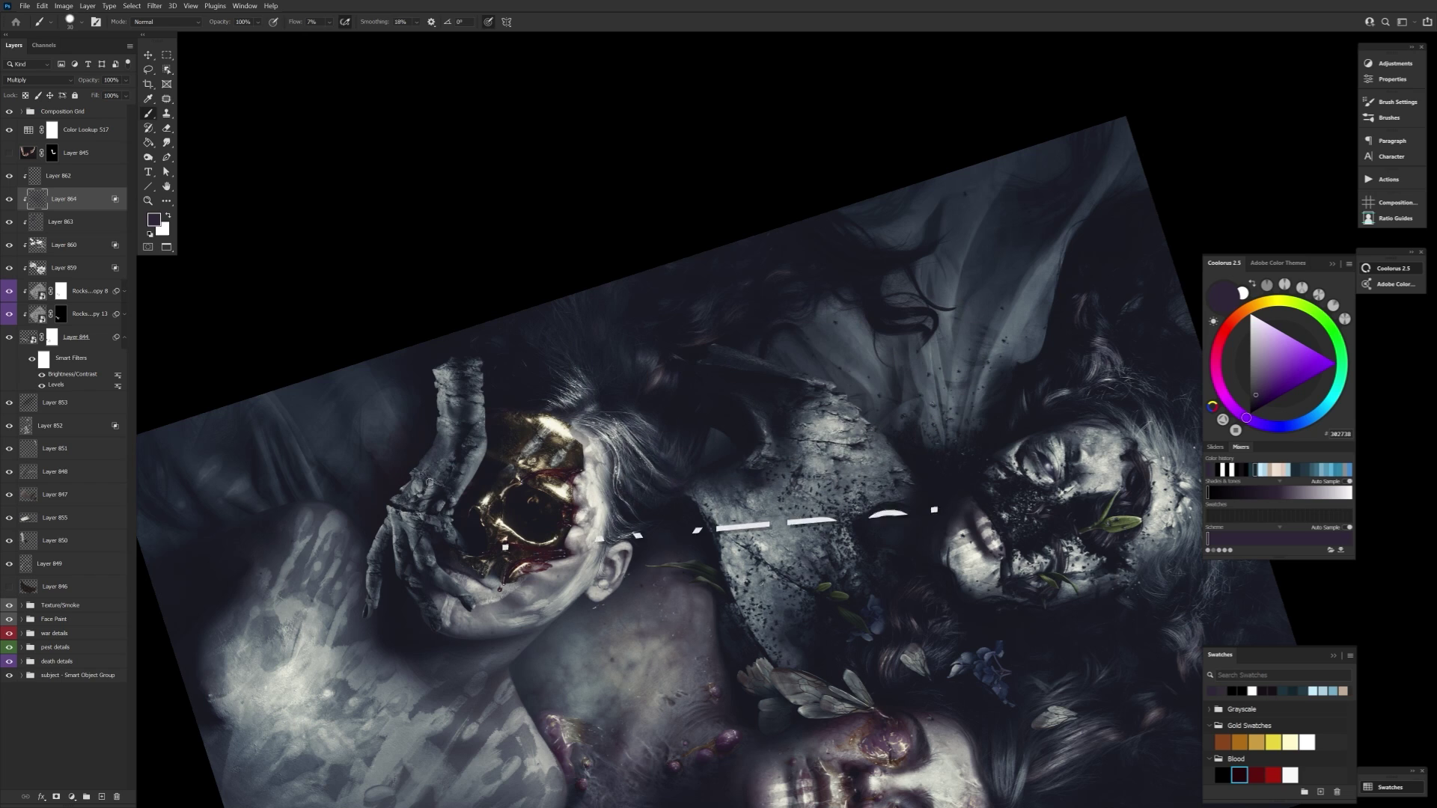
Paint soft dark shadow strokes along the skeletal forearm and hand on Layer 864, varying the brush size
{"action": "key", "text": "bracketleft"}
{"action": "key", "text": "bracketleft"}
{"action": "key", "text": "bracketleft"}
{"action": "key", "text": "bracketleft"}
{"action": "key", "text": "bracketleft"}
{"action": "key", "text": "bracketleft"}
{"action": "key", "text": "bracketleft"}
{"action": "key", "text": "bracketright"}
{"action": "key", "text": "bracketright"}
{"action": "key", "text": "bracketright"}
{"action": "key", "text": "bracketright"}
{"action": "key", "text": "bracketright"}
{"action": "key", "text": "bracketright"}
{"action": "key", "text": "bracketright"}
{"action": "key", "text": "bracketright"}
{"action": "left_click_drag", "start_coordinate": [442, 449], "coordinate": [445, 373]}
{"action": "left_click_drag", "start_coordinate": [431, 503], "coordinate": [430, 480]}
{"action": "key", "text": "bracketleft"}
{"action": "key", "text": "bracketleft"}
{"action": "key", "text": "bracketleft"}
{"action": "key", "text": "bracketleft"}
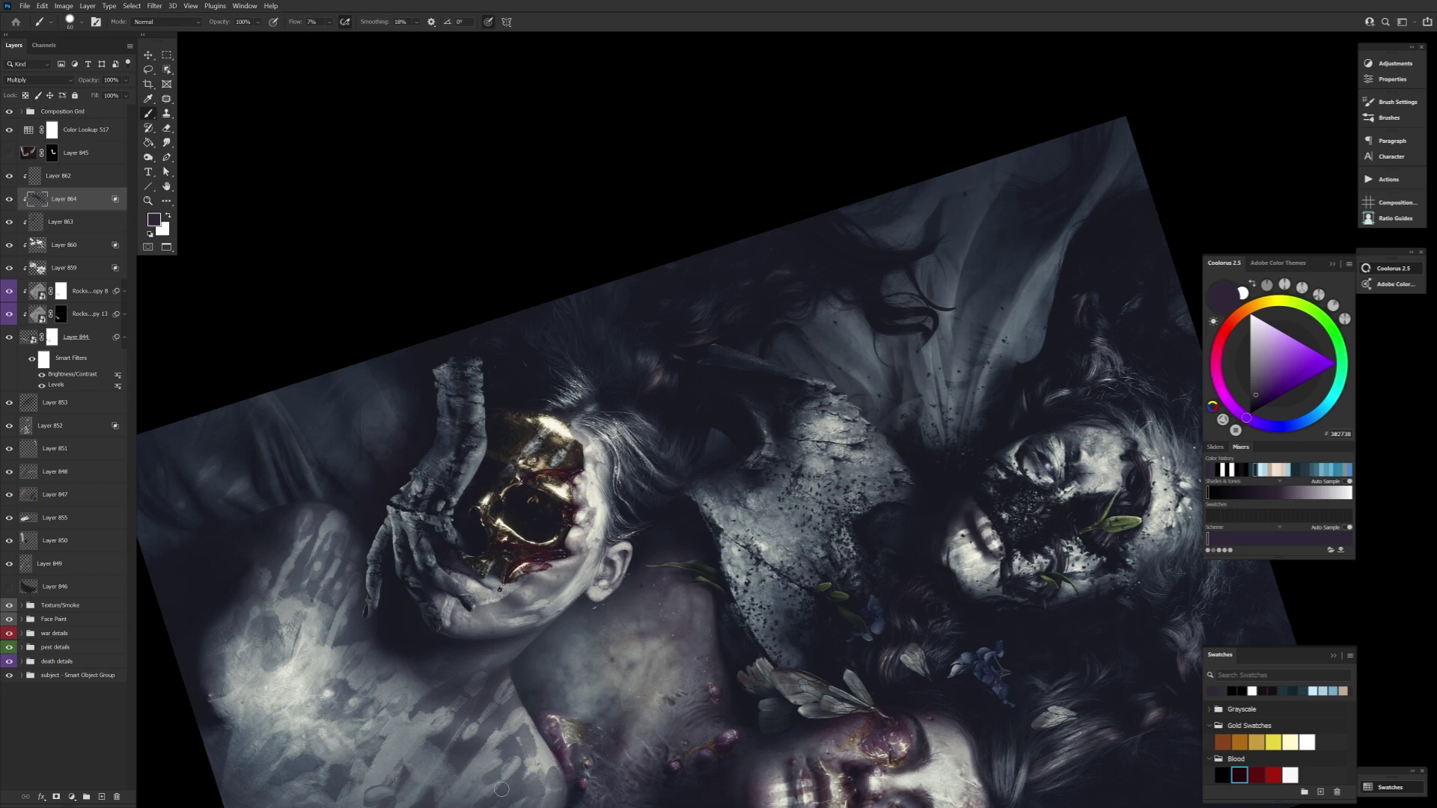
{"action": "key", "text": "bracketright"}
{"action": "key", "text": "bracketright"}
{"action": "key", "text": "bracketright"}
{"action": "key", "text": "bracketleft"}
{"action": "key", "text": "bracketleft"}
{"action": "key", "text": "bracketleft"}
Keep Layer 864 selected and choose a different brush preset further down the brush library
{"action": "left_click_drag", "start_coordinate": [95, 81], "coordinate": [75, 81]}
{"action": "left_click", "coordinate": [63, 220]}
{"action": "left_click", "coordinate": [90, 201]}
{"action": "left_click", "coordinate": [77, 24]}
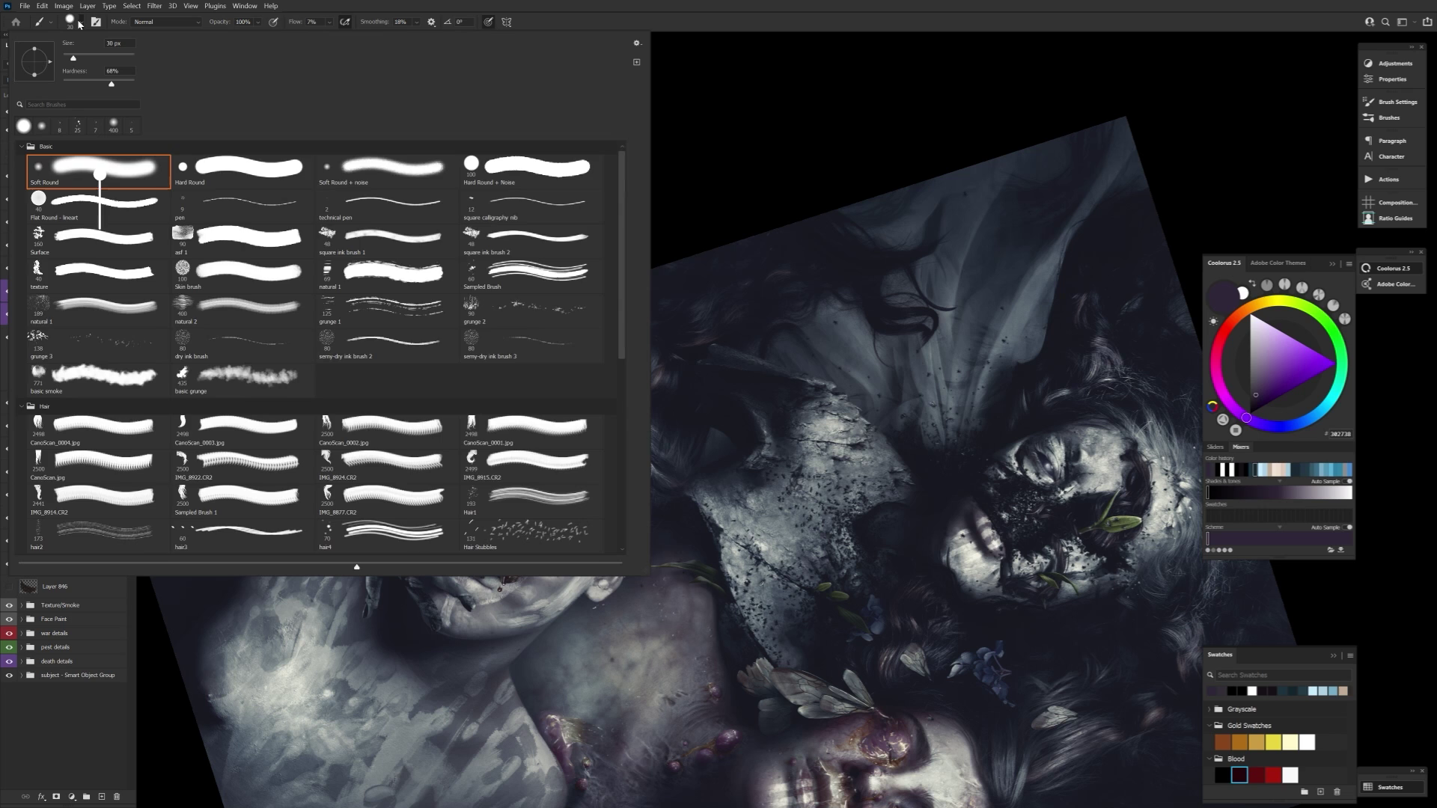
{"action": "left_click_drag", "start_coordinate": [625, 295], "coordinate": [626, 460]}
{"action": "double_click", "coordinate": [122, 427]}
Add a clipped Multiply layer above Layer 864, enlarge the brush and set its flow to 40%
{"action": "key", "text": "ctrl+alt+shift+n"}
{"action": "right_click", "coordinate": [102, 201]}
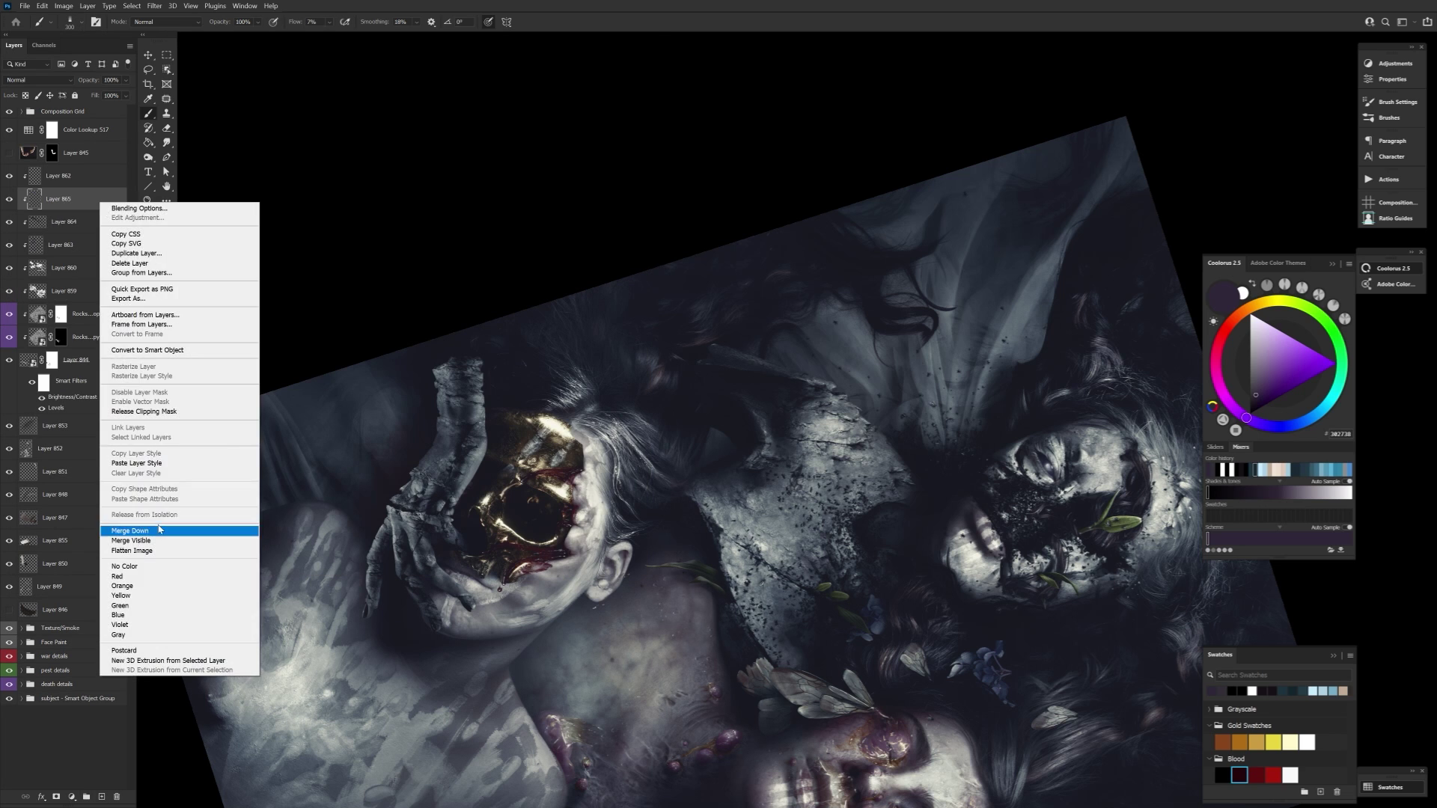
{"action": "left_click", "coordinate": [447, 456]}
{"action": "key", "text": "bracketright"}
{"action": "key", "text": "bracketright"}
{"action": "key", "text": "shift+4"}
Rotate the canvas and paint dark shadow strokes along the skeletal forearm on the new Multiply layer, varying the brush size
{"action": "mouse_move", "coordinate": [434, 479]}
{"action": "left_mouse_down"}
{"action": "mouse_move", "coordinate": [462, 468]}
{"action": "mouse_move", "coordinate": [444, 434]}
{"action": "mouse_move", "coordinate": [587, 655]}
{"action": "mouse_move", "coordinate": [604, 715]}
{"action": "left_mouse_up"}
{"action": "key", "text": "r"}
{"action": "key", "text": "bracketleft"}
{"action": "key", "text": "bracketleft"}
{"action": "key", "text": "bracketleft"}
{"action": "key", "text": "bracketleft"}
{"action": "key", "text": "bracketleft"}
{"action": "key", "text": "bracketleft"}
{"action": "key", "text": "bracketleft"}
{"action": "key", "text": "bracketleft"}
{"action": "key", "text": "bracketleft"}
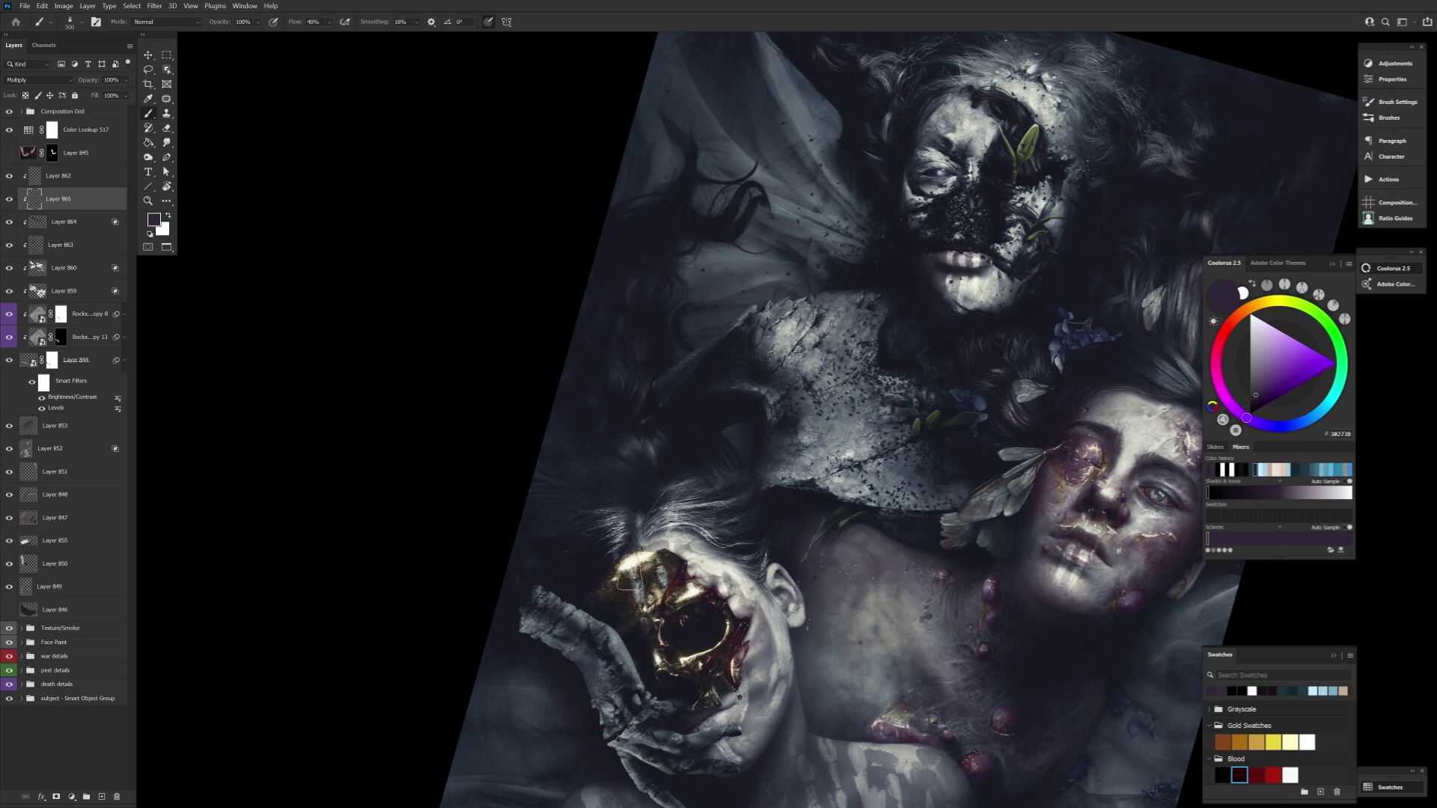
{"action": "left_click_drag", "start_coordinate": [584, 636], "coordinate": [449, 473]}
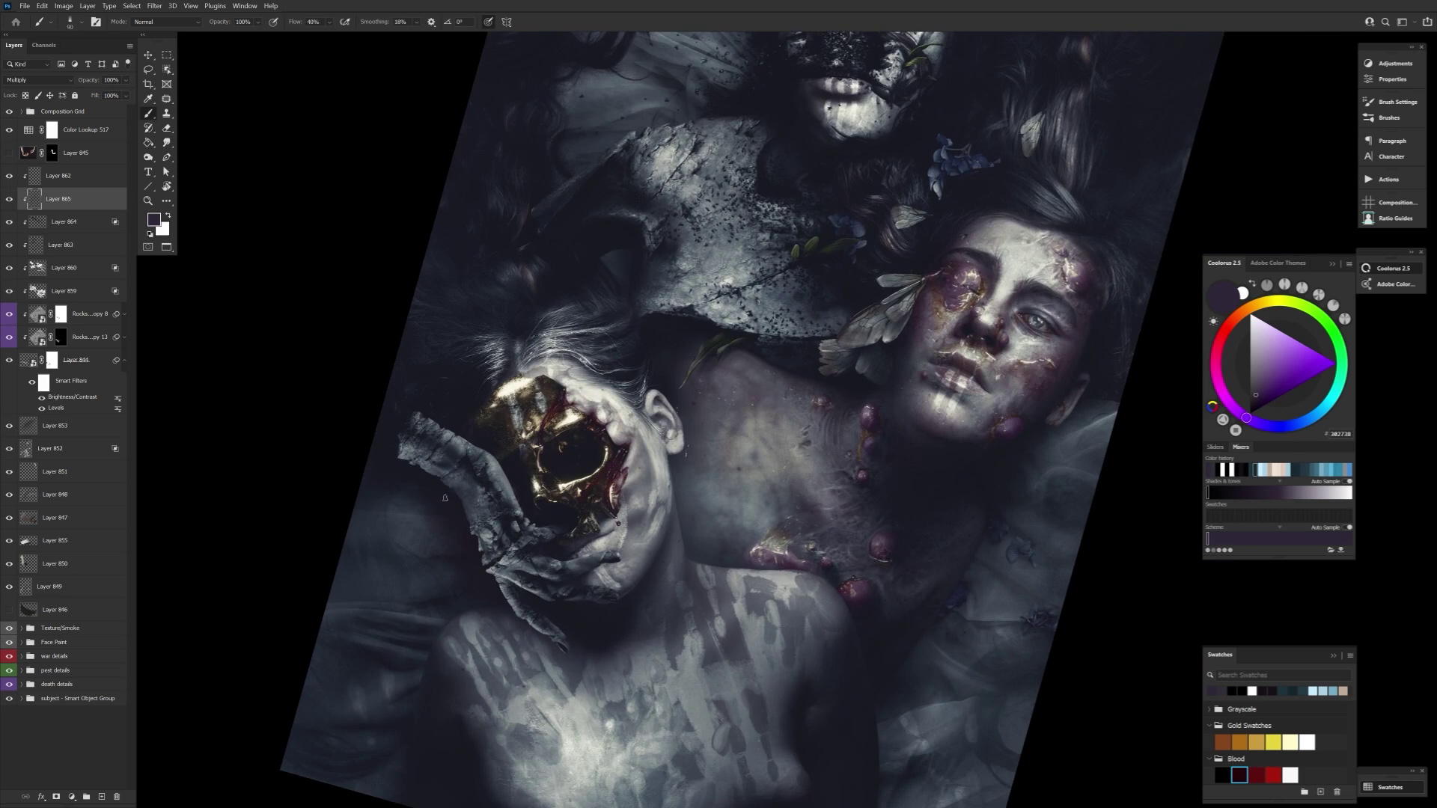
{"action": "key", "text": "bracketleft"}
{"action": "mouse_move", "coordinate": [452, 471]}
{"action": "left_mouse_down"}
{"action": "mouse_move", "coordinate": [436, 517]}
{"action": "mouse_move", "coordinate": [470, 492]}
{"action": "left_mouse_up"}
{"action": "key", "text": "bracketright"}
{"action": "key", "text": "bracketright"}
Turn the canvas back and paint more shadow beside the skeletal hand with a larger brush
{"action": "key", "text": "r"}
{"action": "left_click_drag", "start_coordinate": [503, 572], "coordinate": [479, 337]}
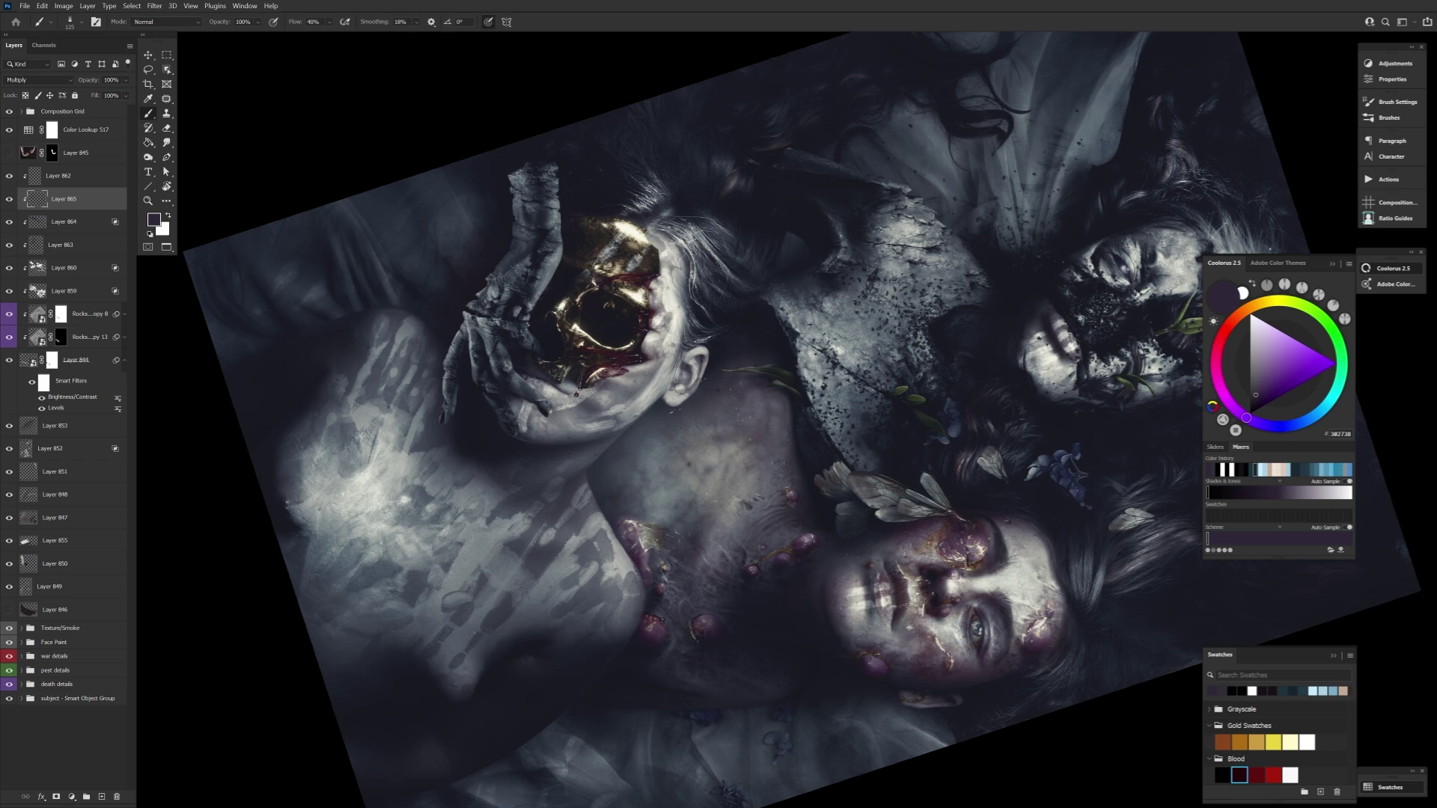
{"action": "key", "text": "bracketright"}
{"action": "left_click_drag", "start_coordinate": [579, 337], "coordinate": [519, 494]}
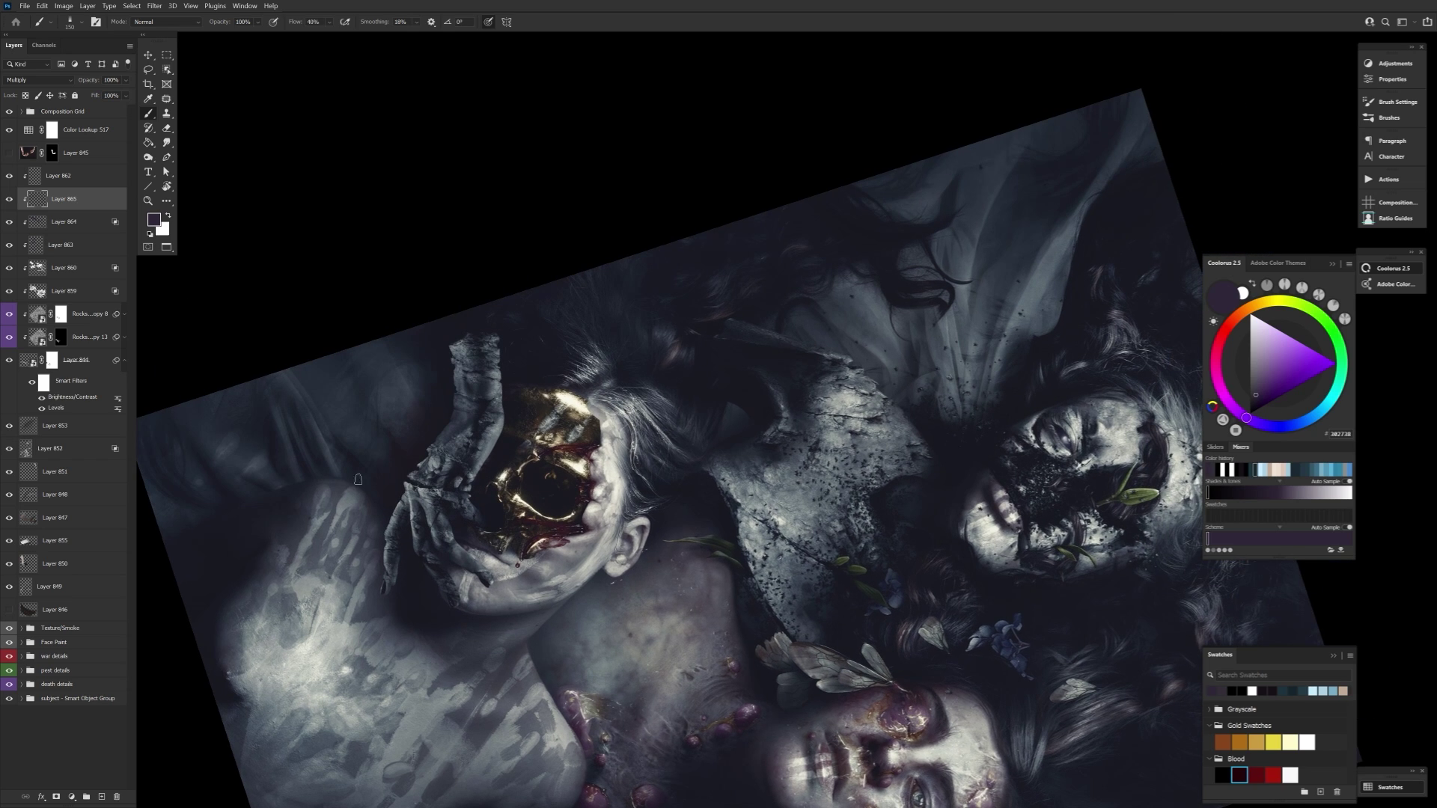
{"action": "left_click_drag", "start_coordinate": [358, 479], "coordinate": [360, 500]}
Add another clipped layer above Layer 865, make white the foreground color and set the blending mode to Overlay
{"action": "key", "text": "ctrl+alt+shift+n"}
{"action": "key", "text": "x"}
{"action": "left_click", "coordinate": [39, 80]}
{"action": "left_click", "coordinate": [37, 212]}
Choose another brush preset from the library, reduce its size and set its flow to 100% for work on the forearm
{"action": "left_click", "coordinate": [81, 24]}
{"action": "left_click_drag", "start_coordinate": [623, 319], "coordinate": [623, 315]}
{"action": "double_click", "coordinate": [398, 462]}
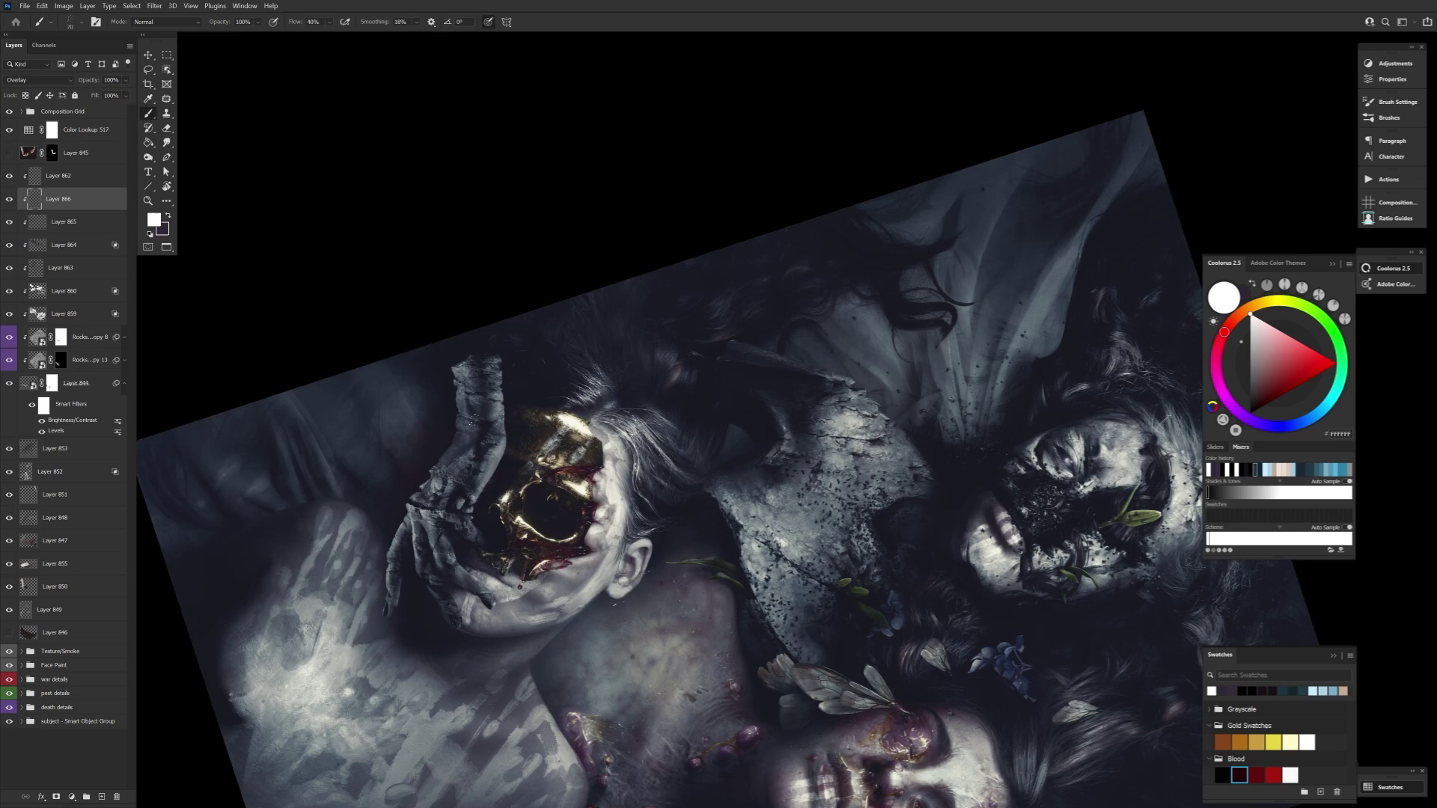
{"action": "key", "text": "ctrl+plus"}
{"action": "left_click_drag", "start_coordinate": [231, 305], "coordinate": [102, 335]}
{"action": "key", "text": "bracketleft"}
{"action": "key", "text": "bracketleft"}
{"action": "key", "text": "bracketleft"}
{"action": "key", "text": "bracketleft"}
{"action": "key", "text": "bracketleft"}
{"action": "key", "text": "shift+0"}
Paint small white highlight strokes along the skeletal forearm on the Overlay layer, reducing the brush size
{"action": "left_click_drag", "start_coordinate": [518, 410], "coordinate": [509, 420]}
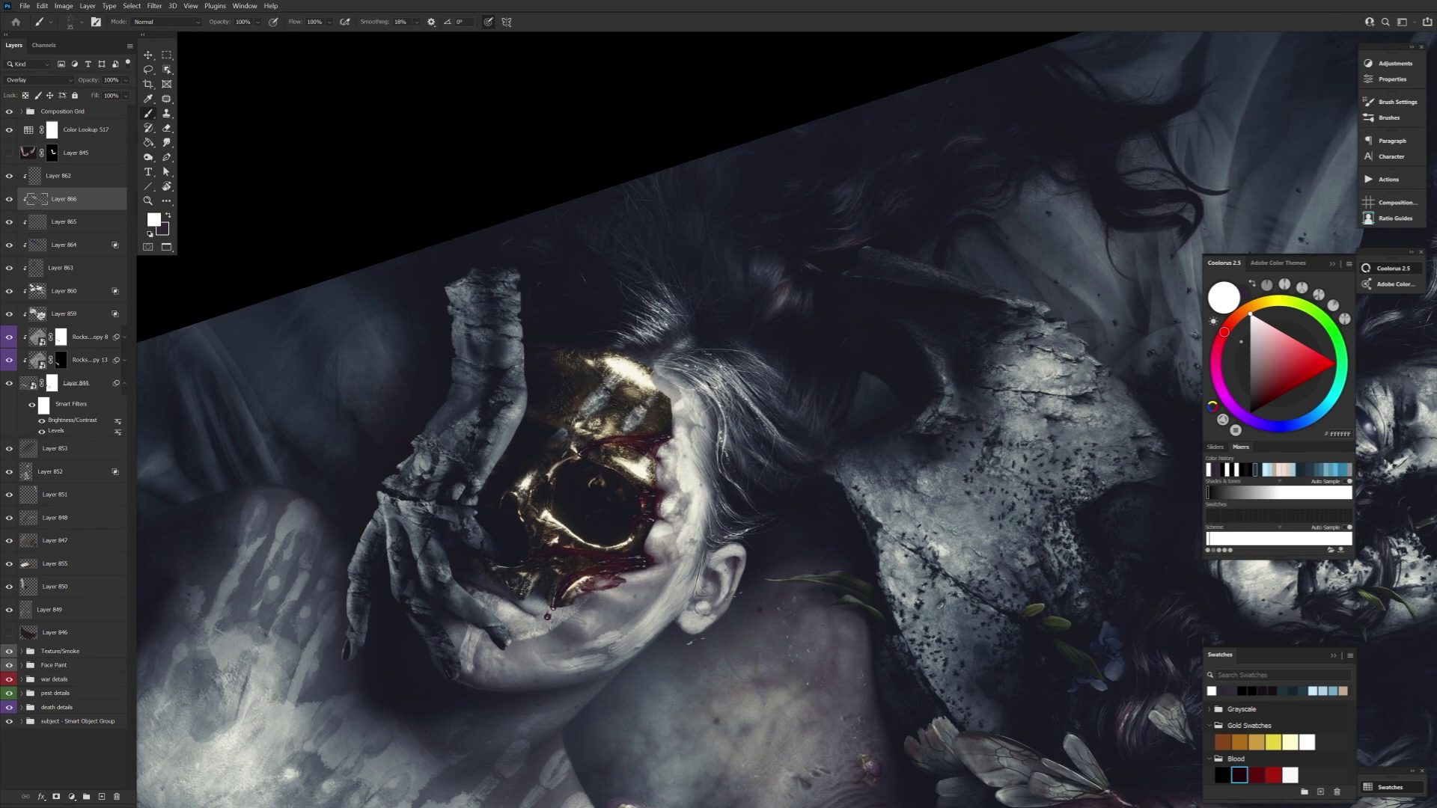
{"action": "key", "text": "bracketleft"}
{"action": "key", "text": "bracketleft"}
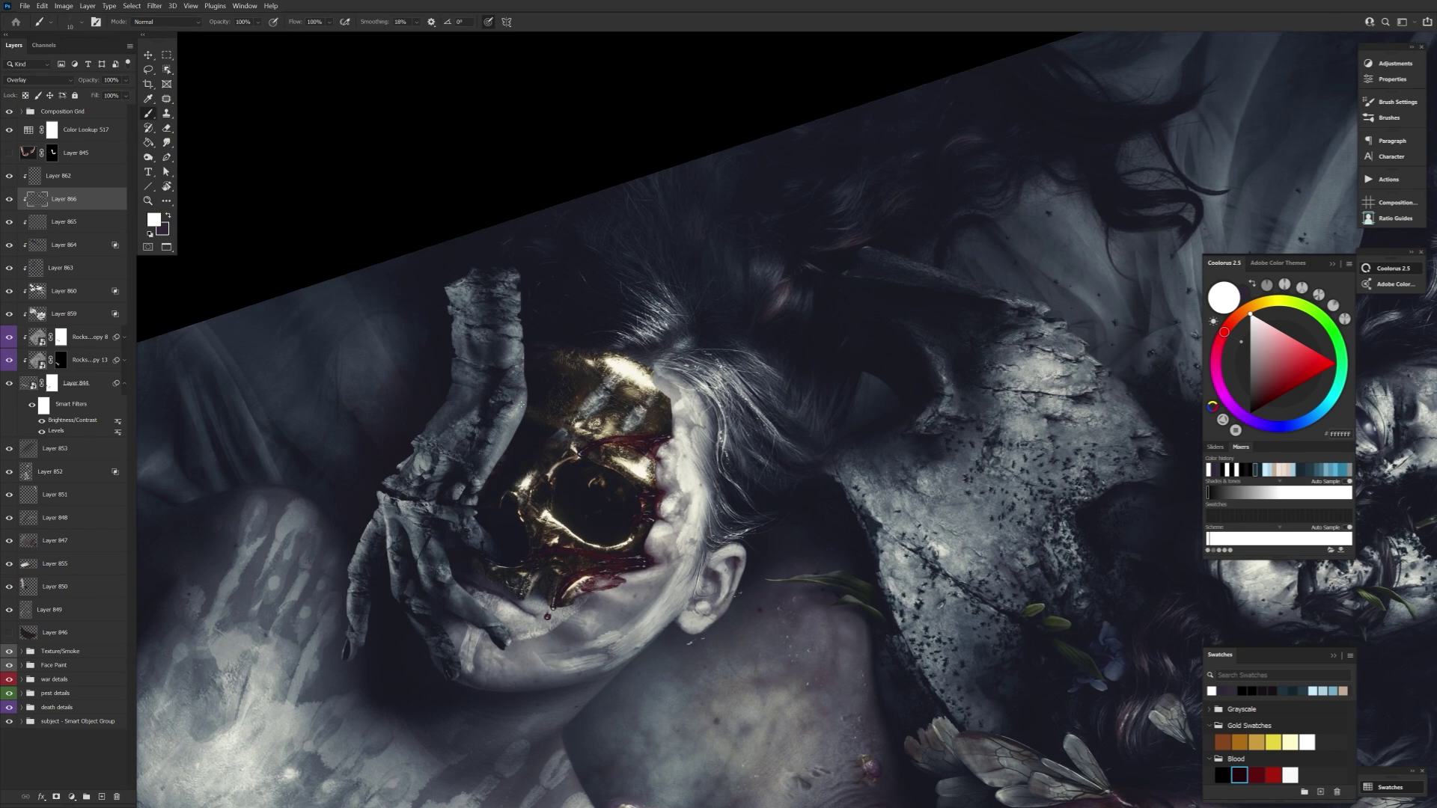